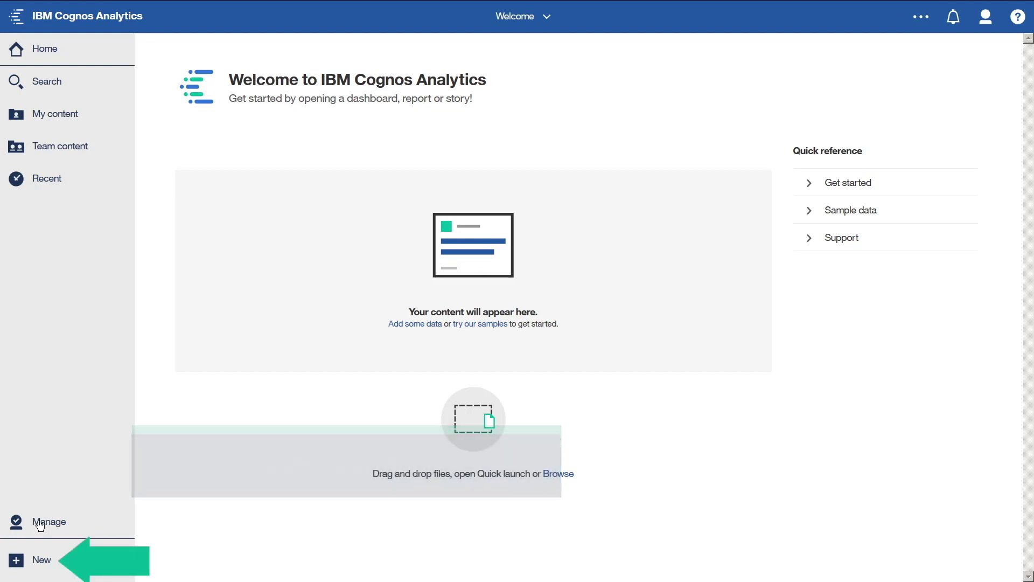
Step: Create a new report using the 2 rows template and the Blue theme
{"action": "left_click", "coordinate": [42, 566]}
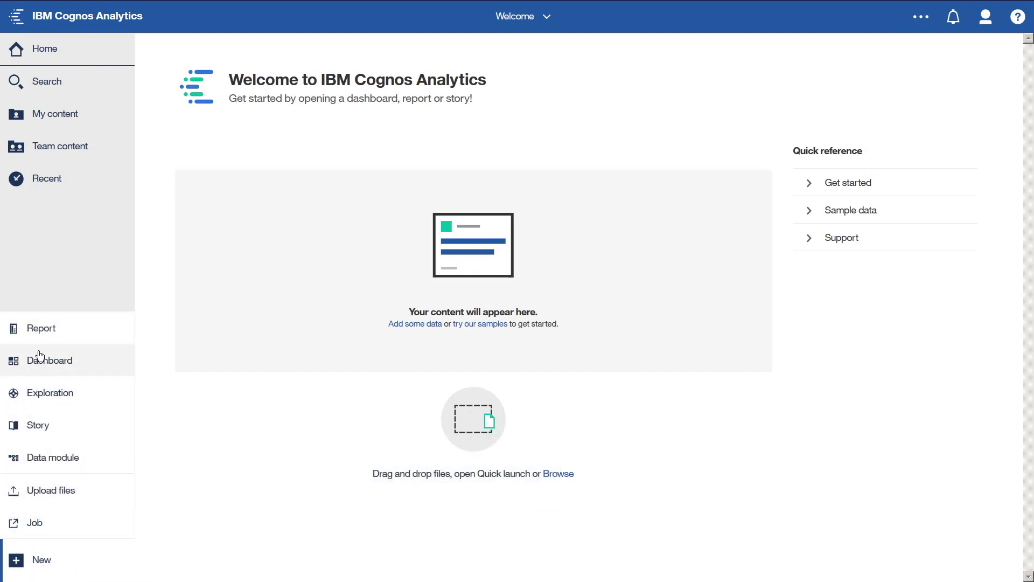
{"action": "left_click", "coordinate": [43, 333]}
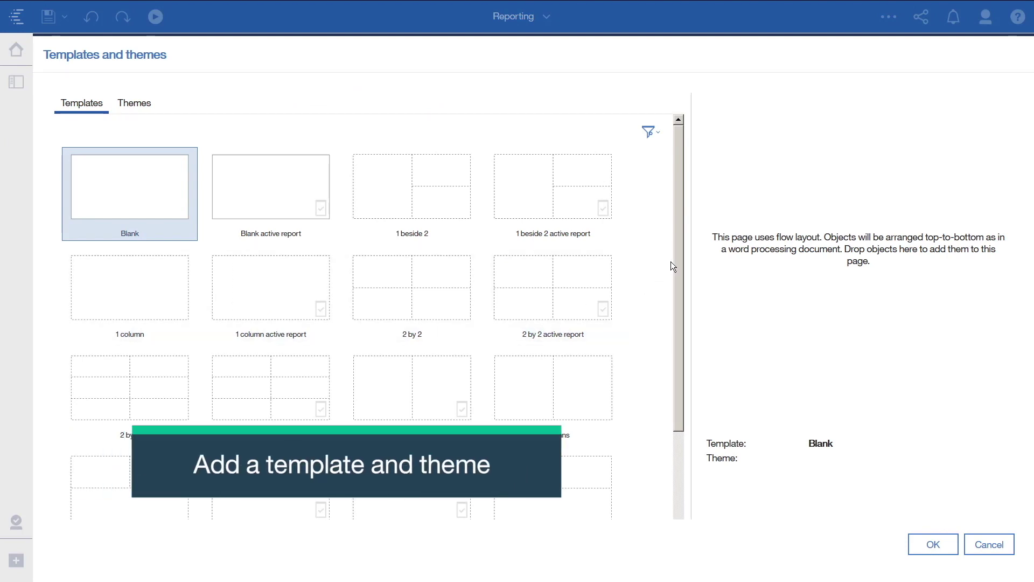
{"action": "left_click_drag", "start_coordinate": [679, 254], "coordinate": [681, 326]}
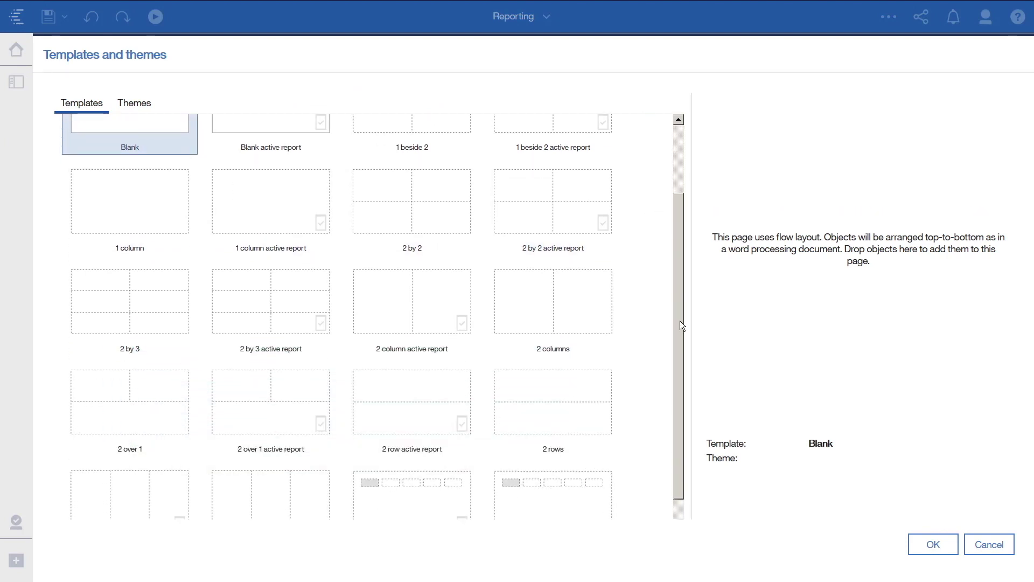
{"action": "left_click", "coordinate": [551, 388]}
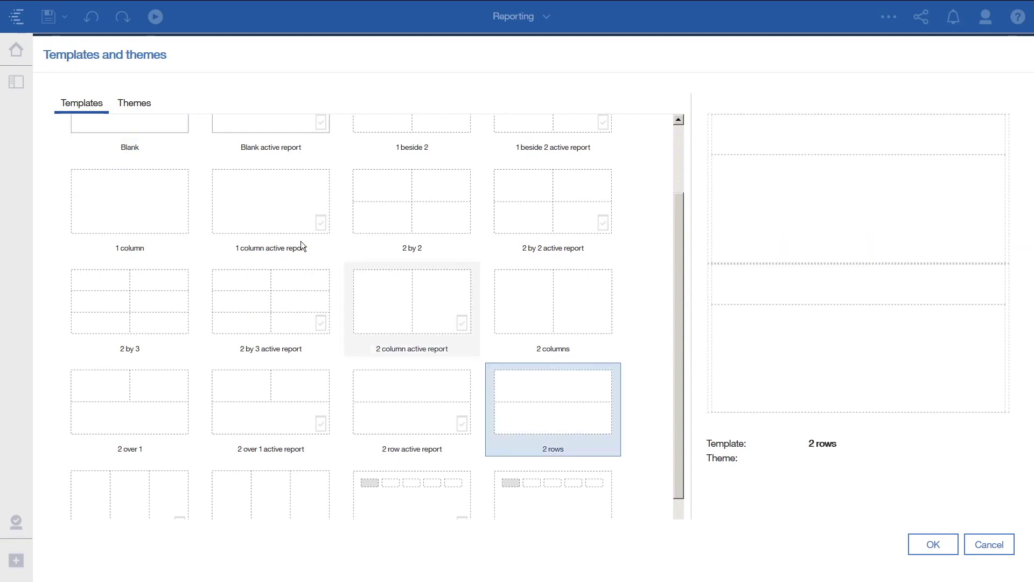
{"action": "left_click", "coordinate": [136, 102]}
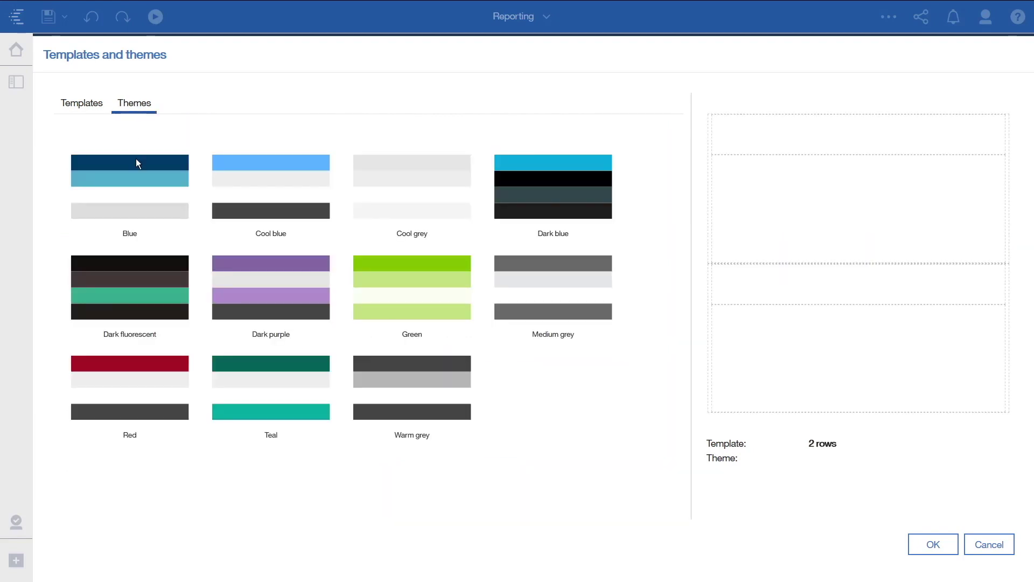
{"action": "left_click", "coordinate": [134, 185]}
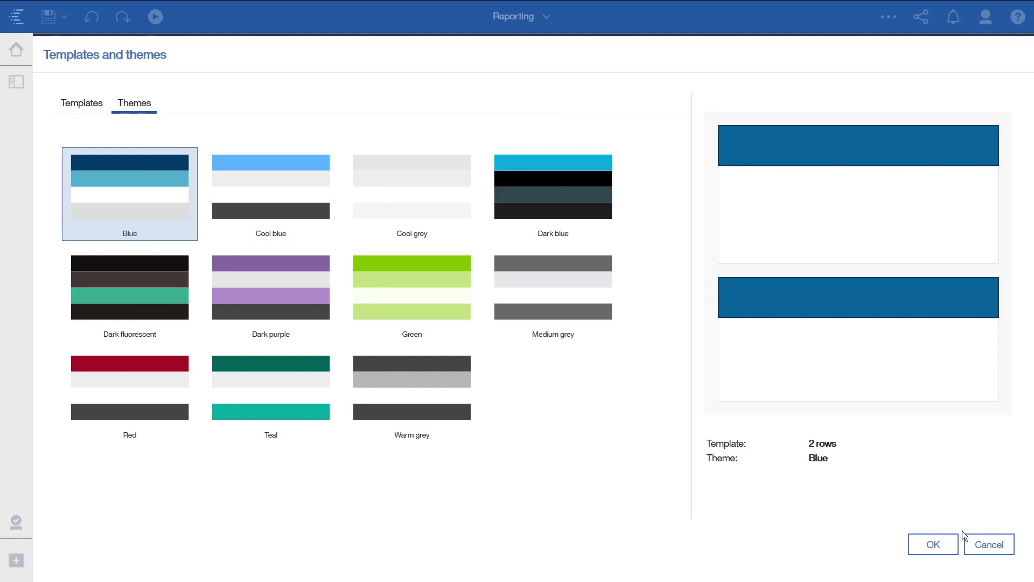
{"action": "left_click", "coordinate": [941, 545]}
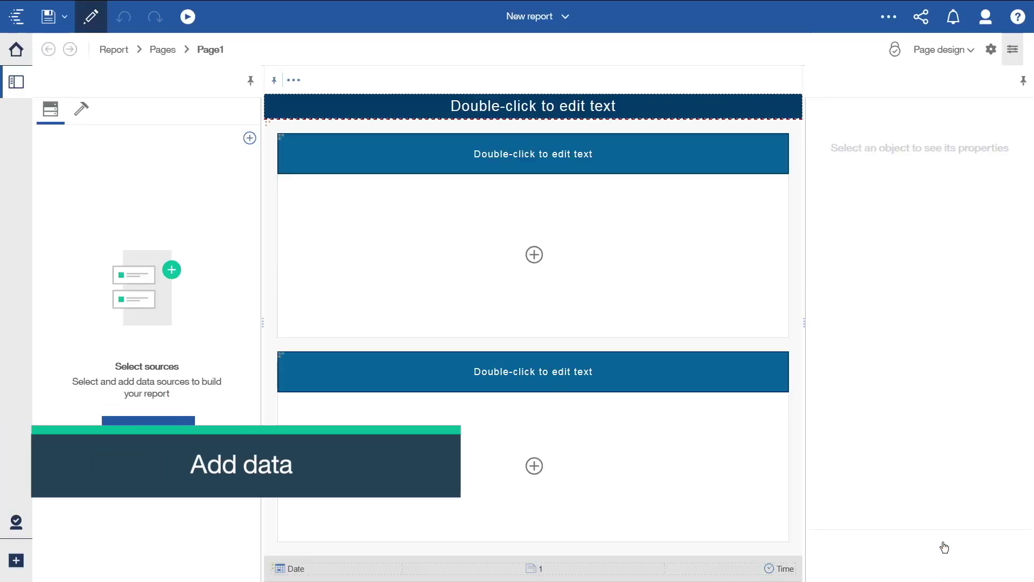
Step: Add Banking loss events from Team content > Get started > Data as the report's data source
{"action": "left_click", "coordinate": [250, 138]}
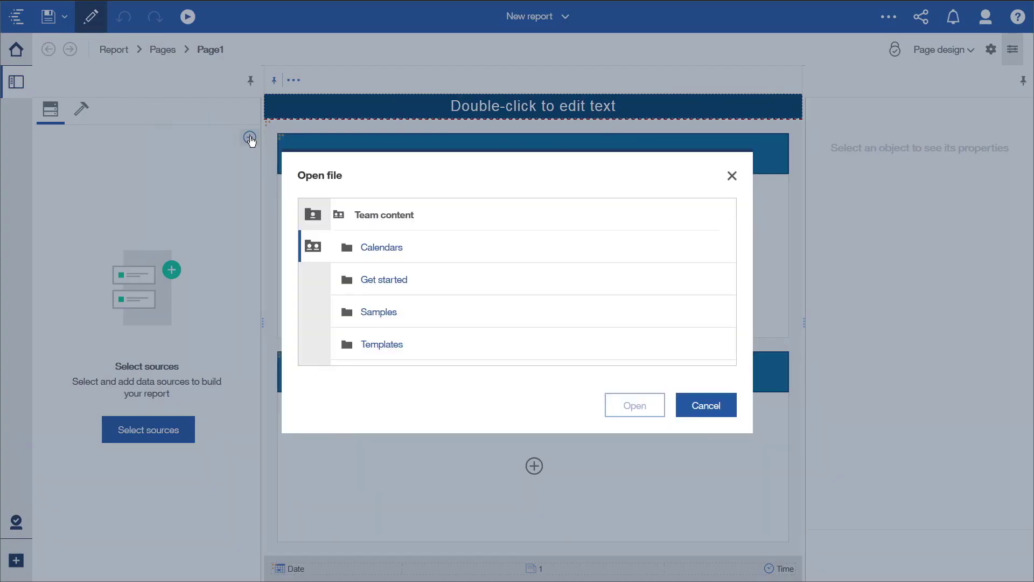
{"action": "left_click", "coordinate": [377, 281]}
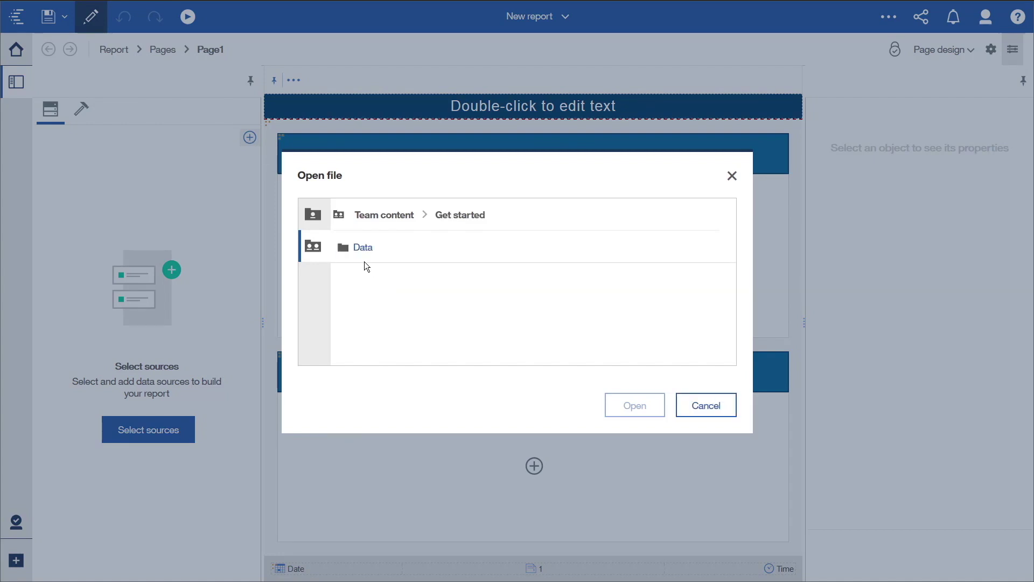
{"action": "left_click", "coordinate": [360, 251]}
{"action": "left_click", "coordinate": [374, 254]}
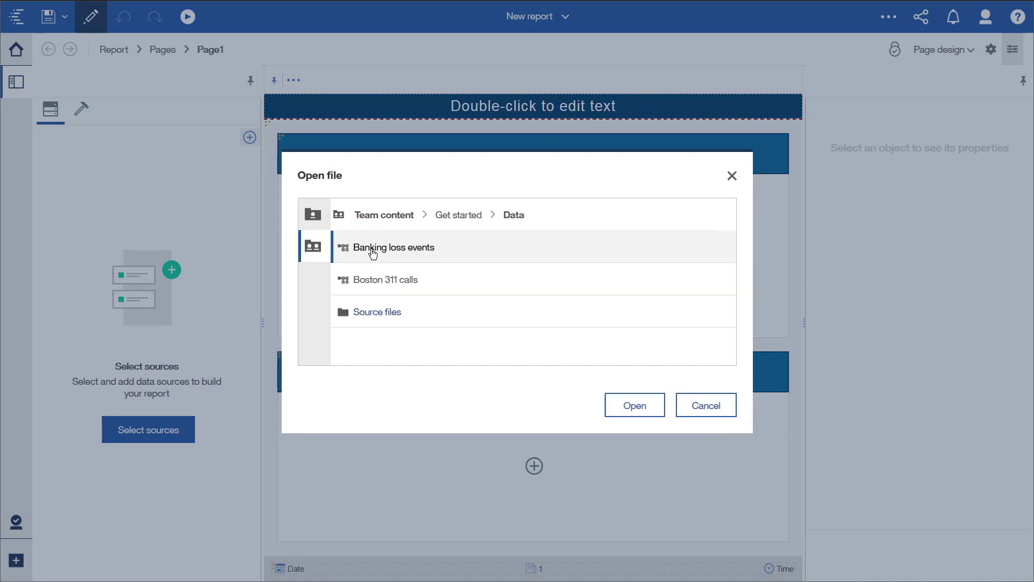
{"action": "left_click", "coordinate": [633, 406]}
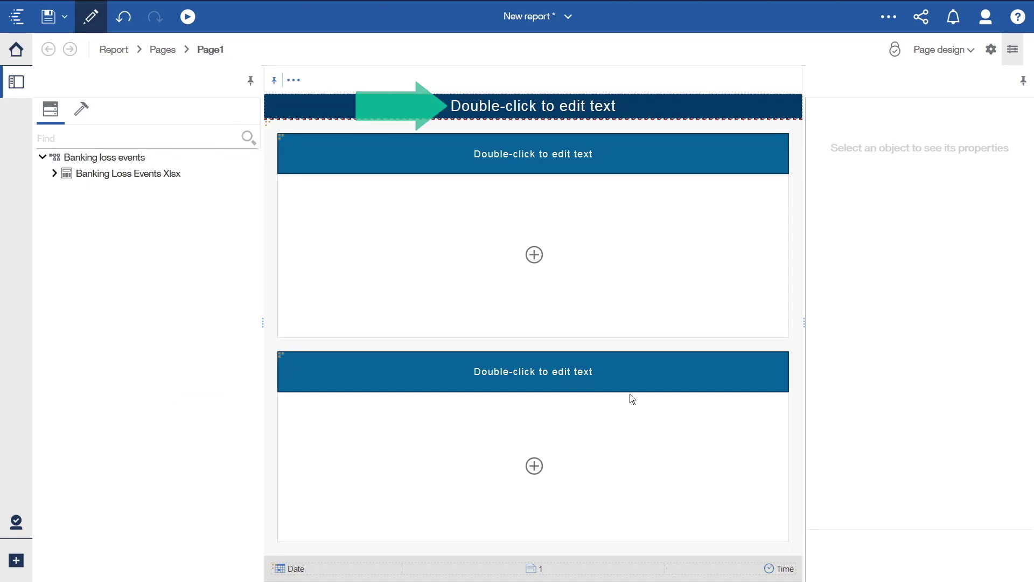
Step: Change the report's top heading to 'BANKING LOSS EVENTS'
{"action": "double_click", "coordinate": [513, 106]}
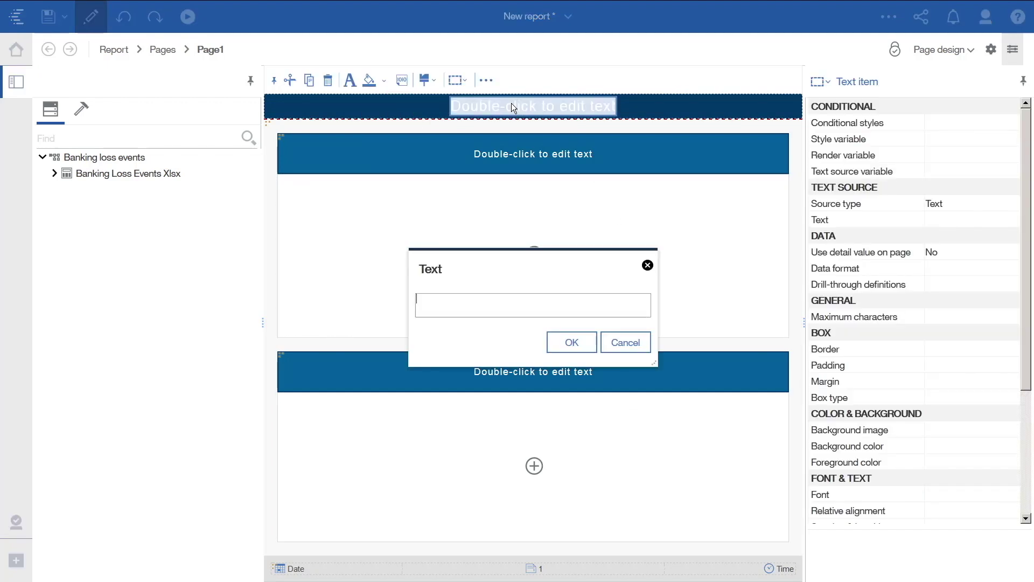
{"action": "type", "text": "BANKING LOSS EVENTS"}
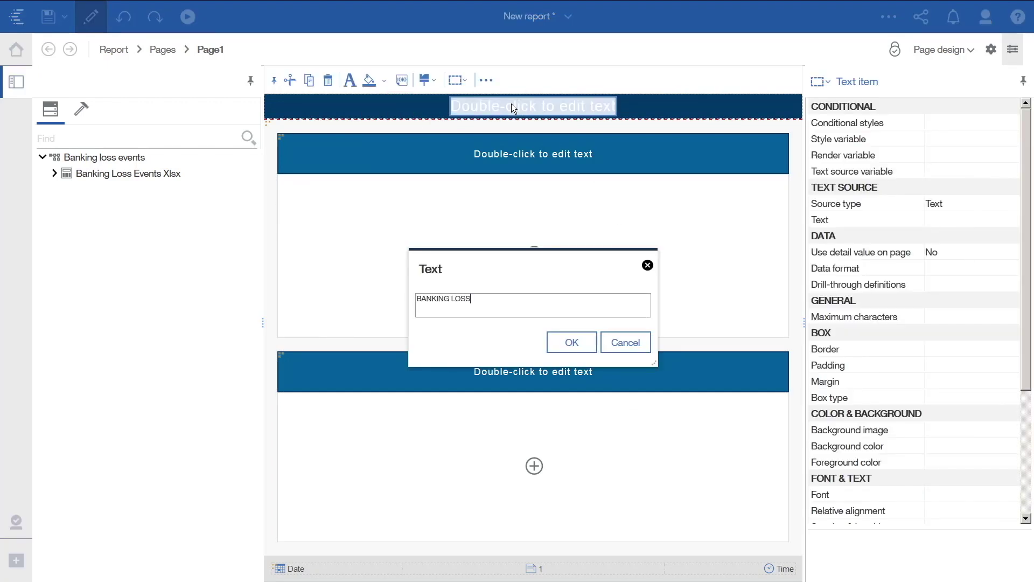
{"action": "left_click", "coordinate": [573, 342]}
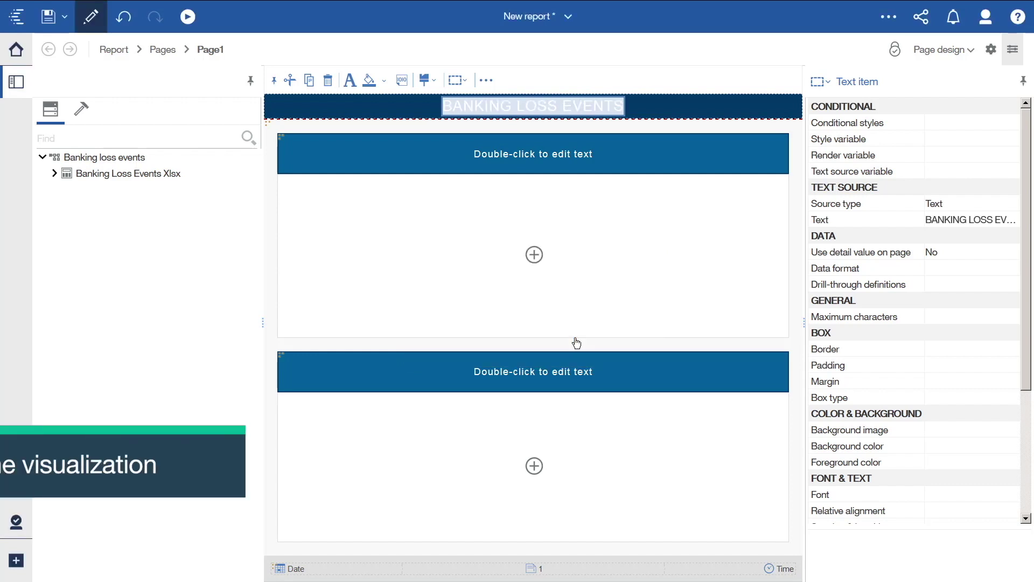
Step: Insert a Line visualization into the report's first row
{"action": "left_click", "coordinate": [536, 254]}
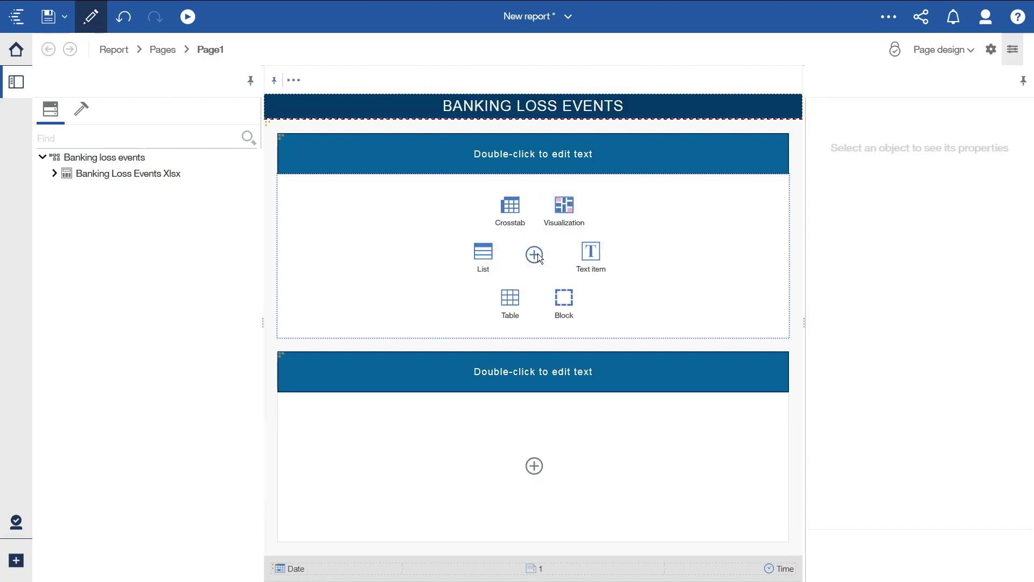
{"action": "left_click", "coordinate": [565, 207]}
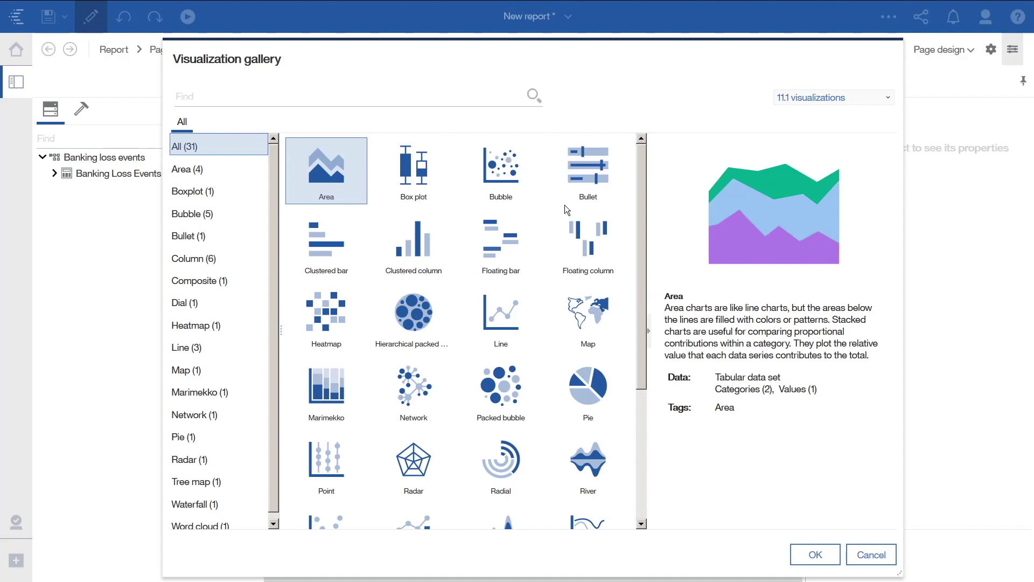
{"action": "left_click", "coordinate": [510, 312]}
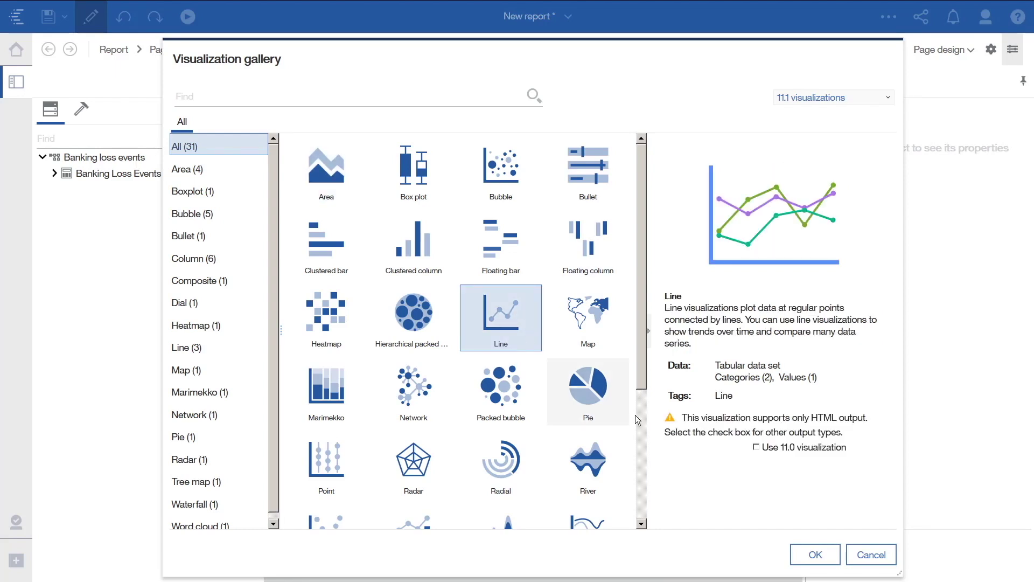
{"action": "left_click", "coordinate": [816, 555]}
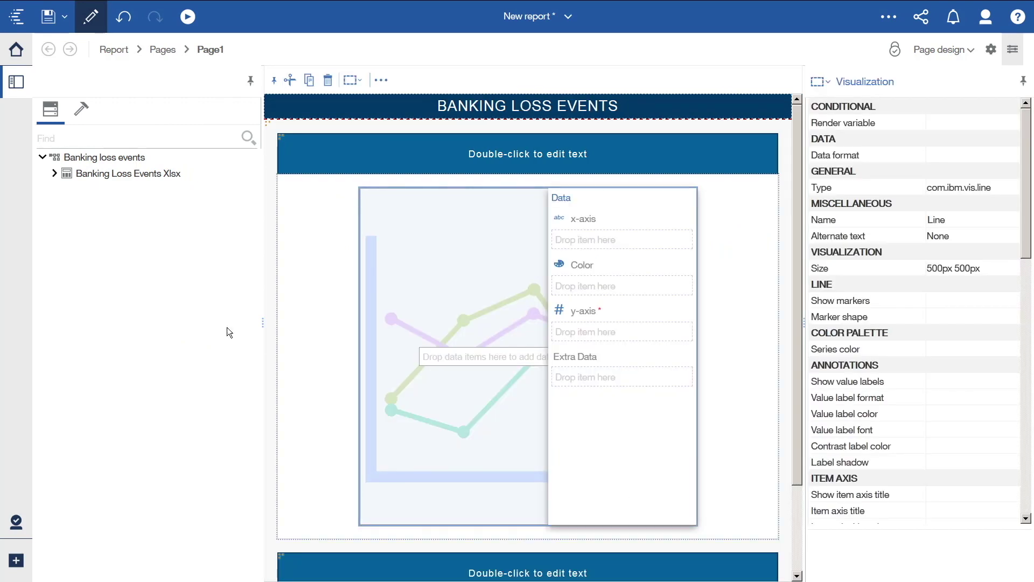
{"action": "left_click", "coordinate": [53, 174]}
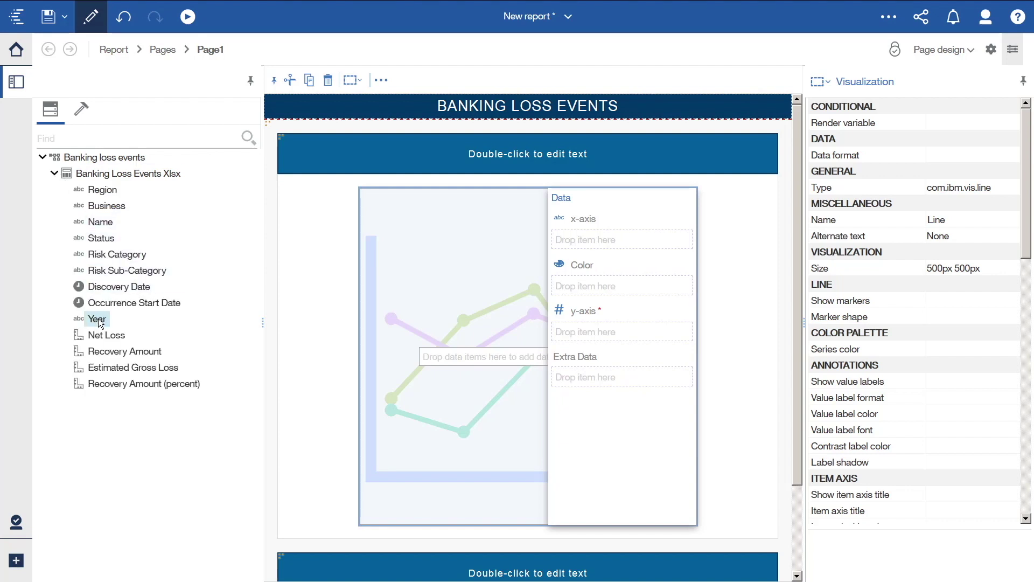
Step: Plot Net Loss by Year on the line chart, with Region as the colour
{"action": "left_click_drag", "start_coordinate": [98, 318], "coordinate": [593, 240]}
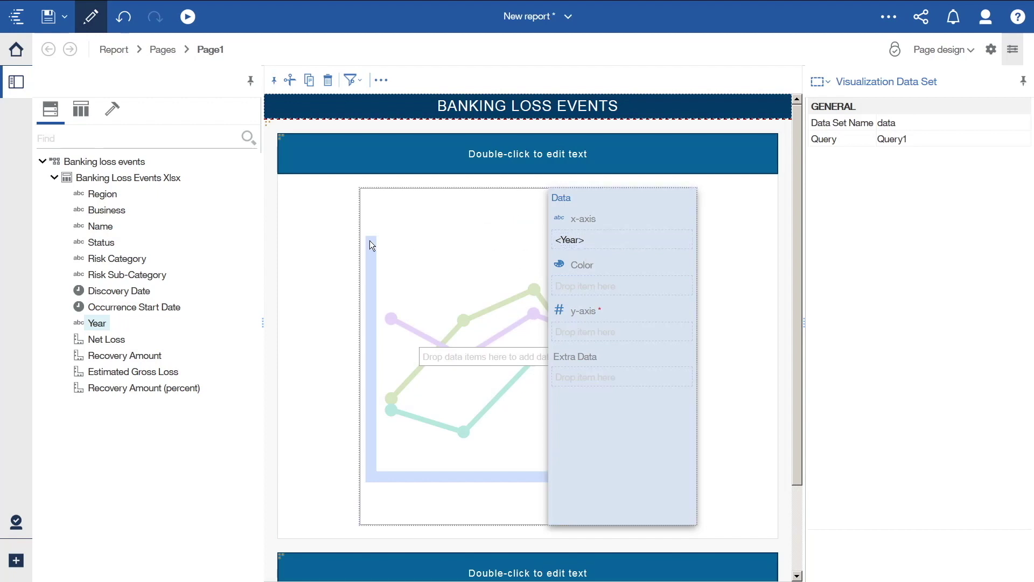
{"action": "double_click", "coordinate": [102, 194]}
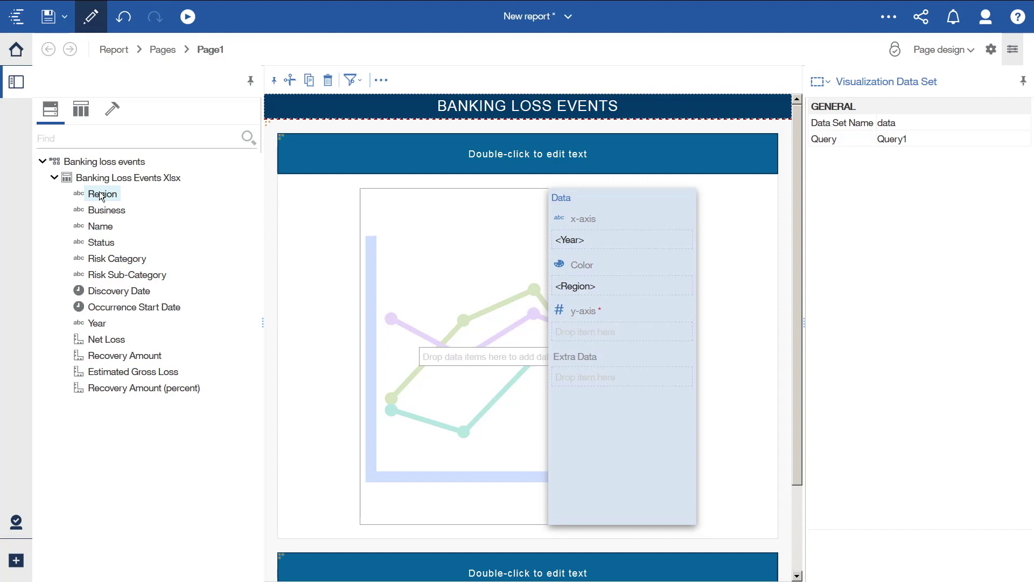
{"action": "double_click", "coordinate": [105, 338]}
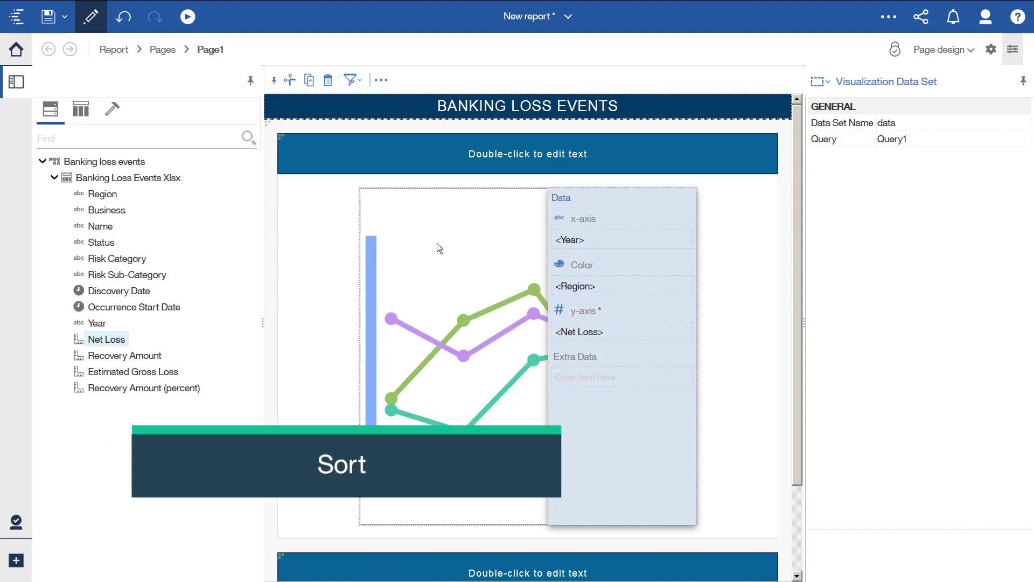
Step: Sort the chart's Year axis in Ascending order
{"action": "left_click", "coordinate": [567, 240]}
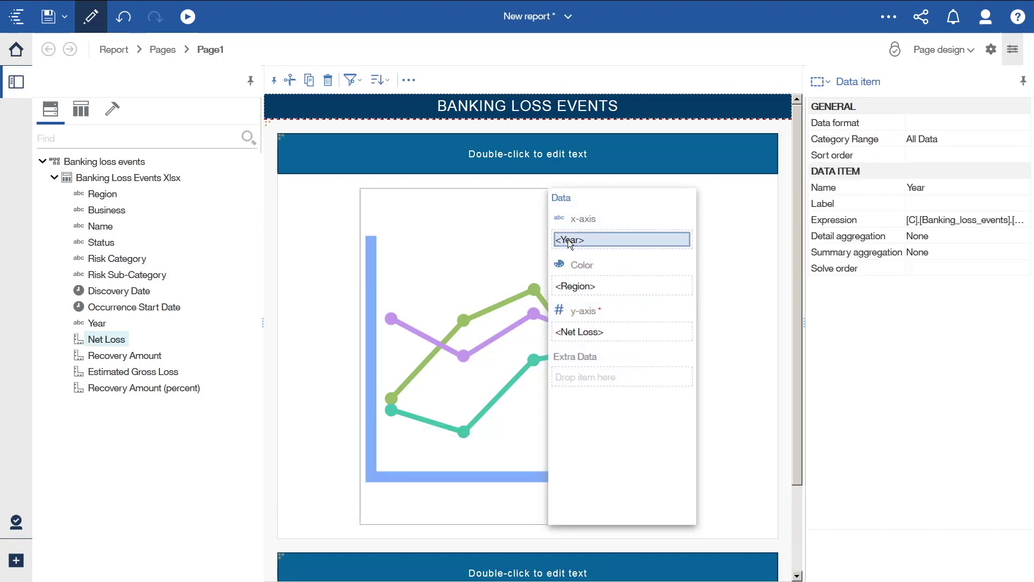
{"action": "left_click", "coordinate": [389, 80]}
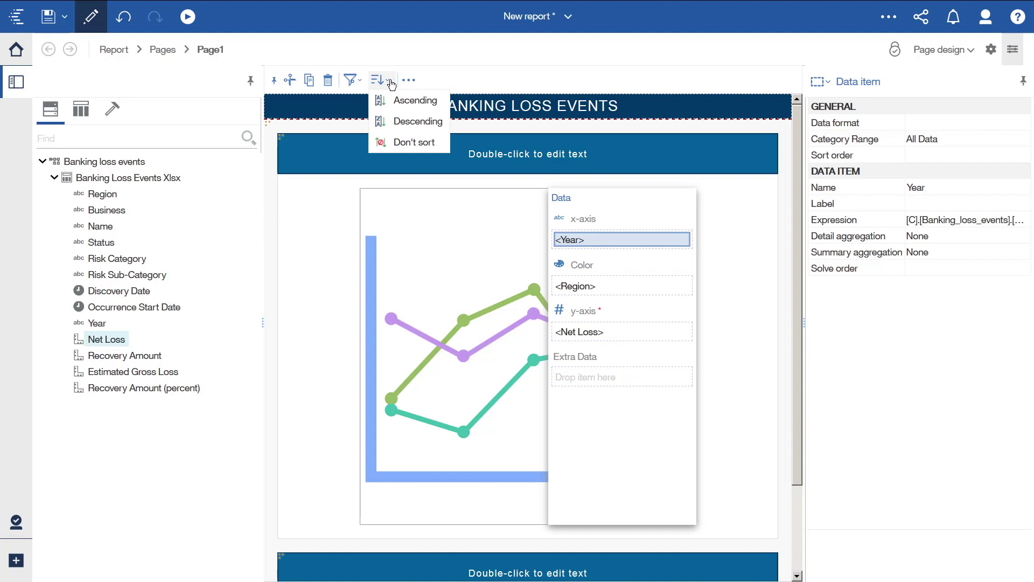
{"action": "left_click", "coordinate": [393, 103]}
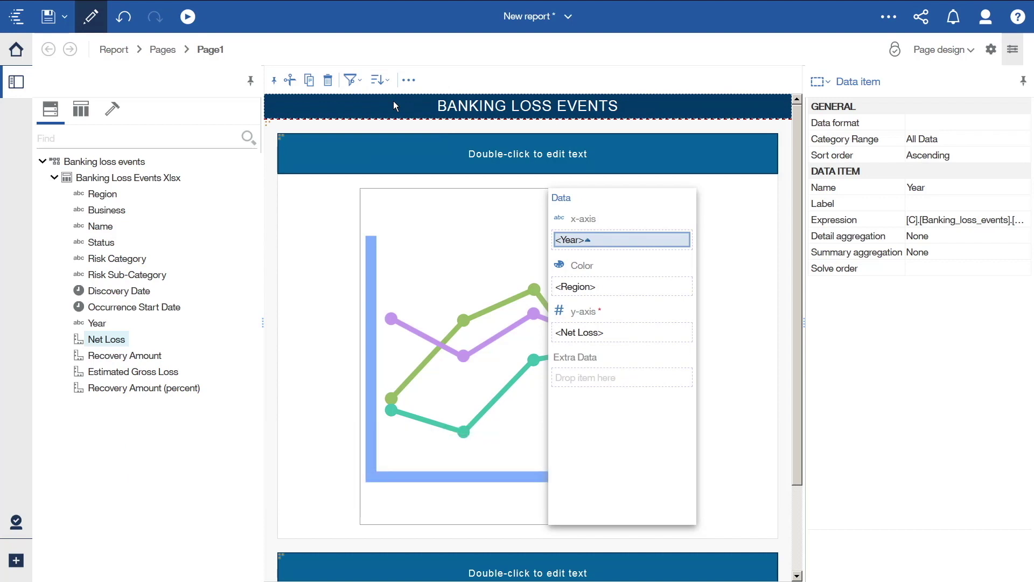
{"action": "left_click", "coordinate": [353, 80]}
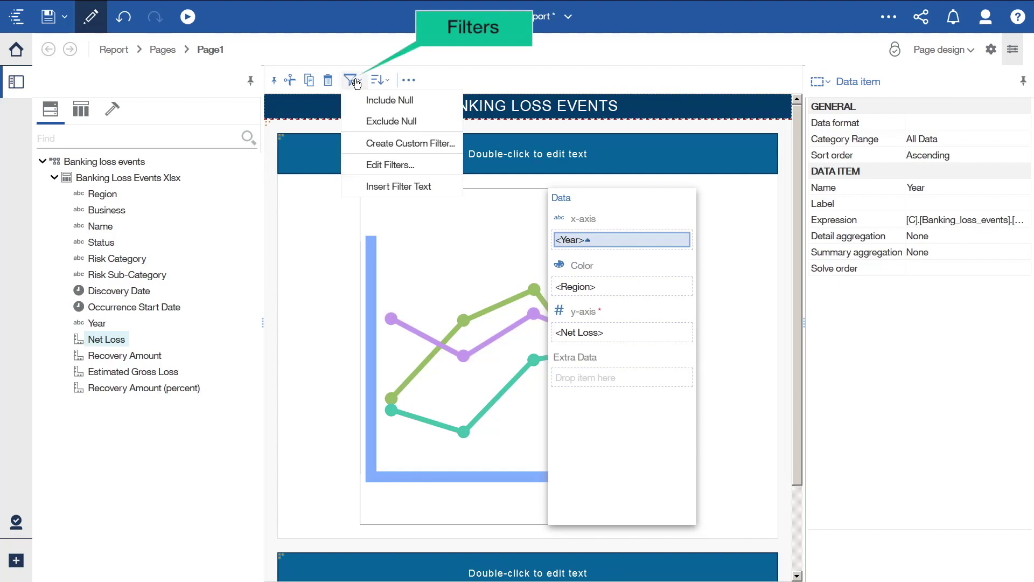
Step: Filter the chart's Year to keep only 2012, 2013 and 2014
{"action": "left_click", "coordinate": [388, 144]}
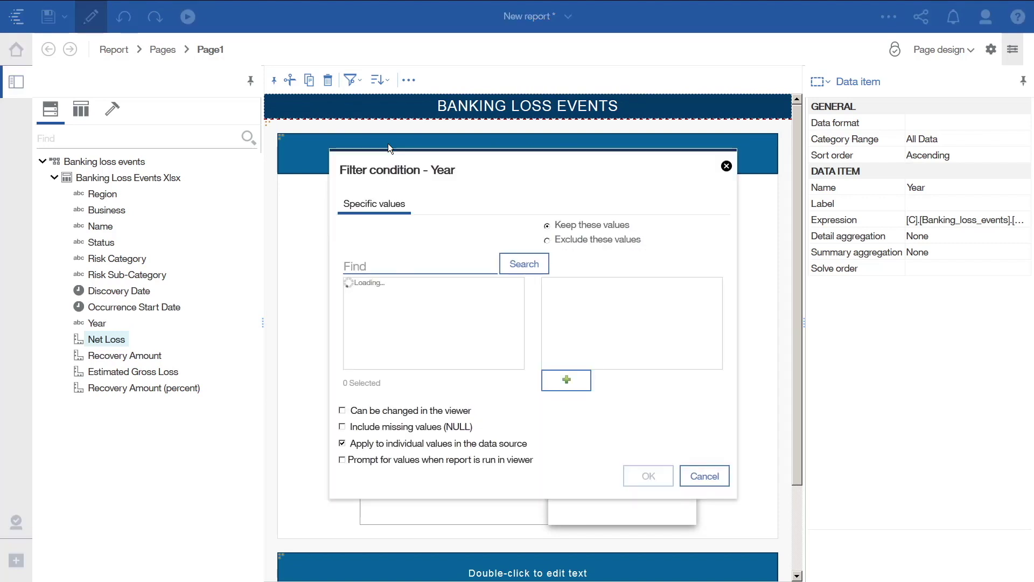
{"action": "left_click_drag", "start_coordinate": [522, 308], "coordinate": [517, 357]}
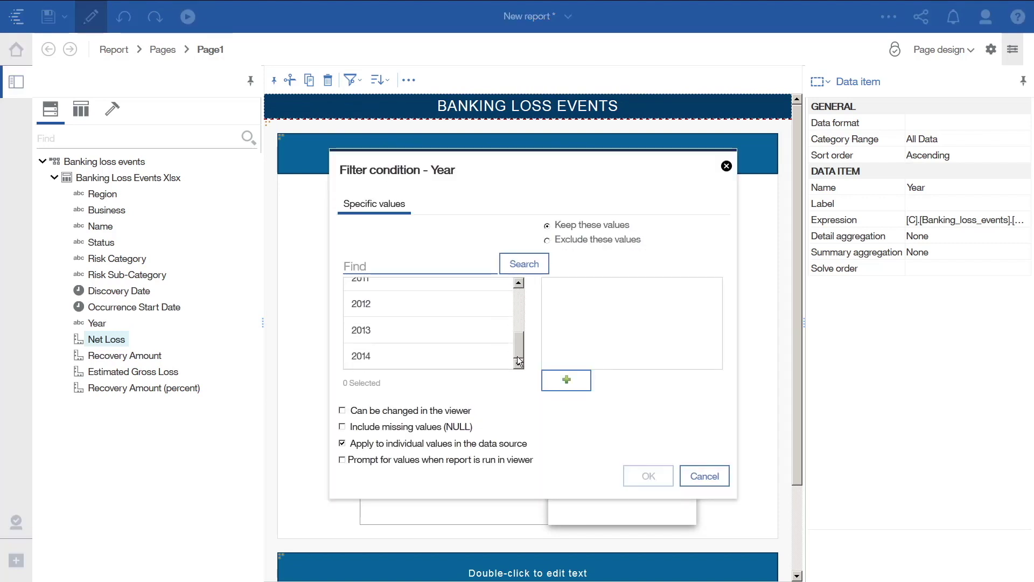
{"action": "left_click", "coordinate": [505, 304]}
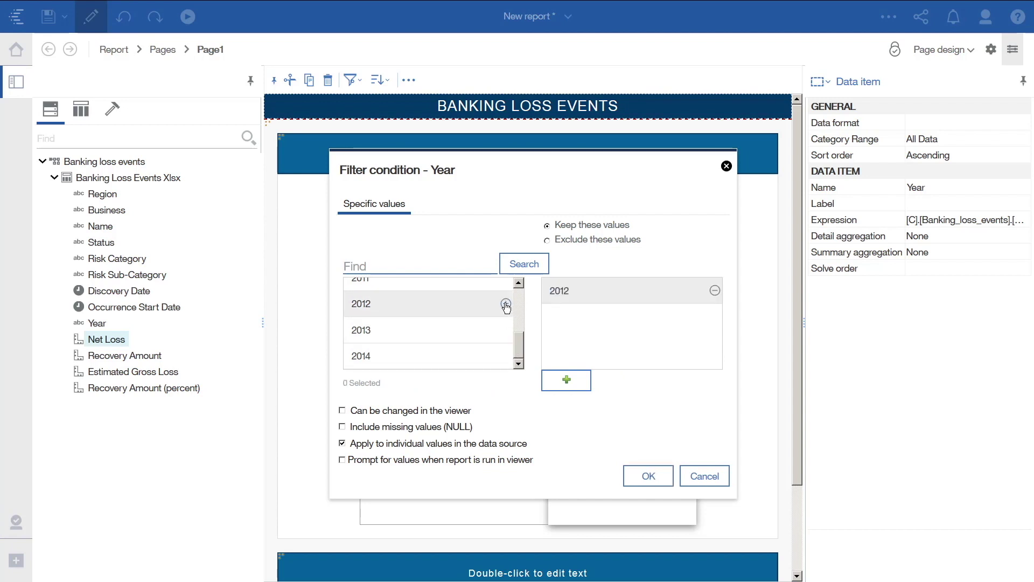
{"action": "left_click", "coordinate": [505, 330]}
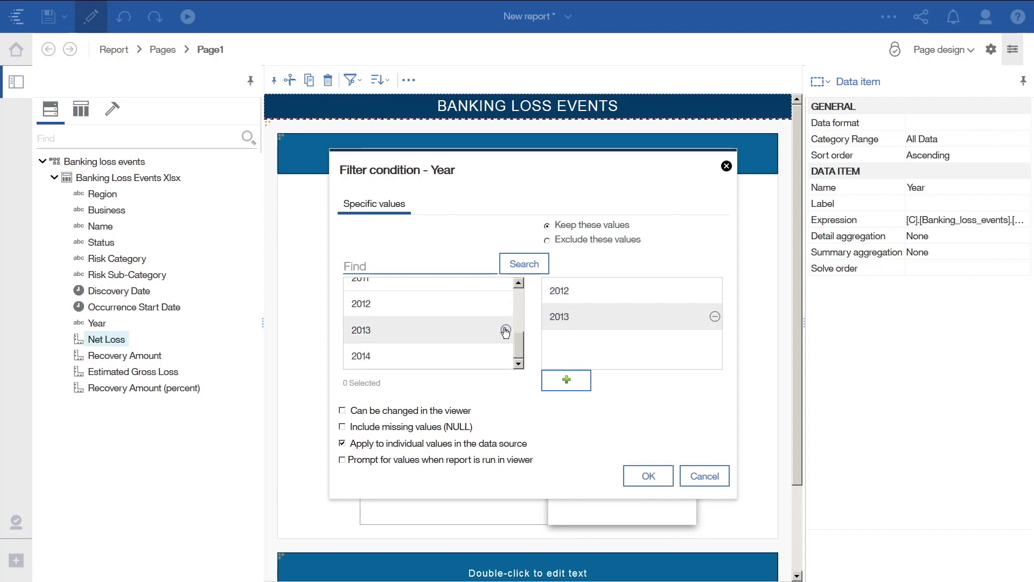
{"action": "left_click", "coordinate": [506, 356]}
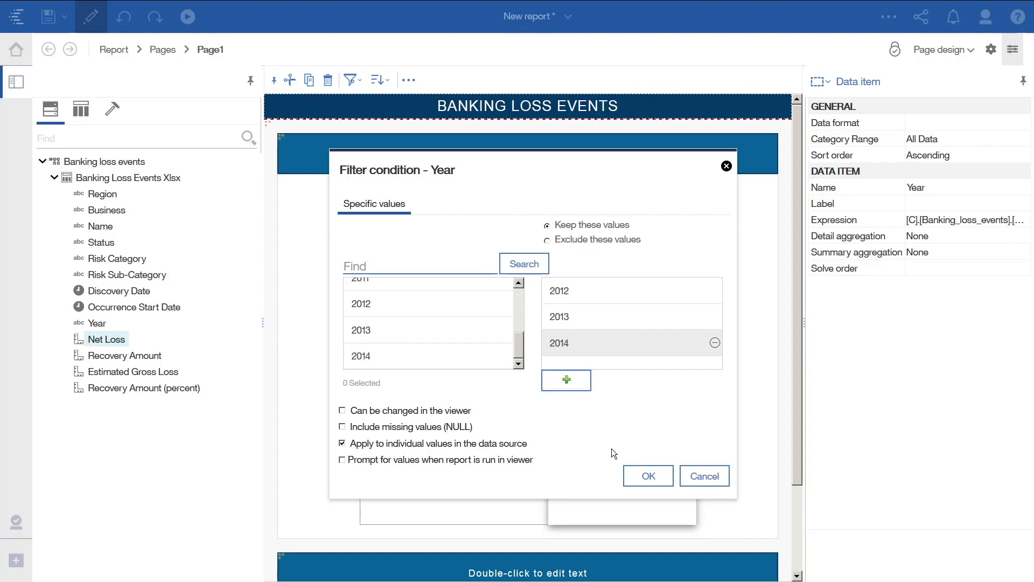
{"action": "left_click", "coordinate": [649, 478]}
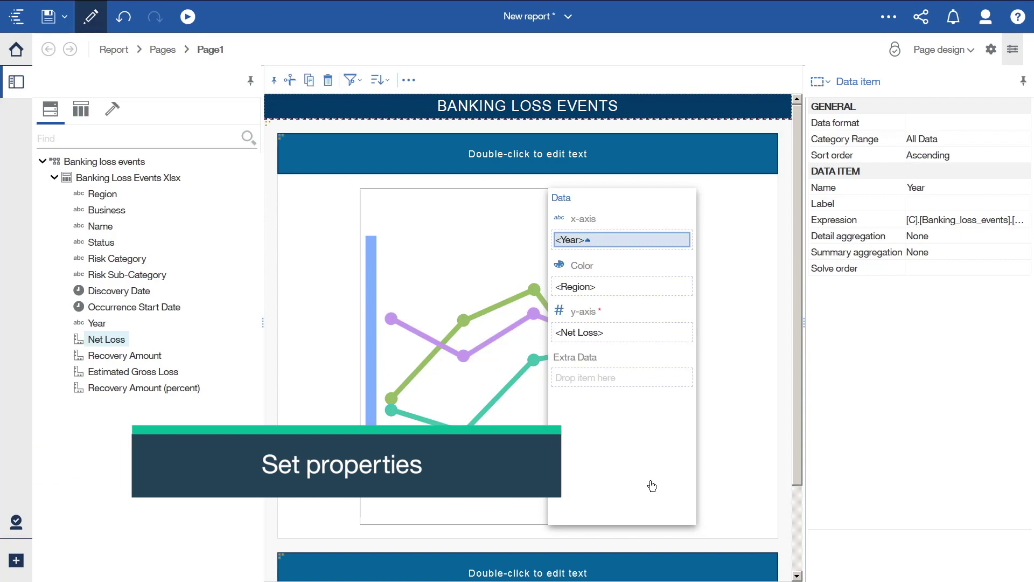
Step: Set the line chart's size to 700 px wide by 300 px high
{"action": "left_click", "coordinate": [430, 235]}
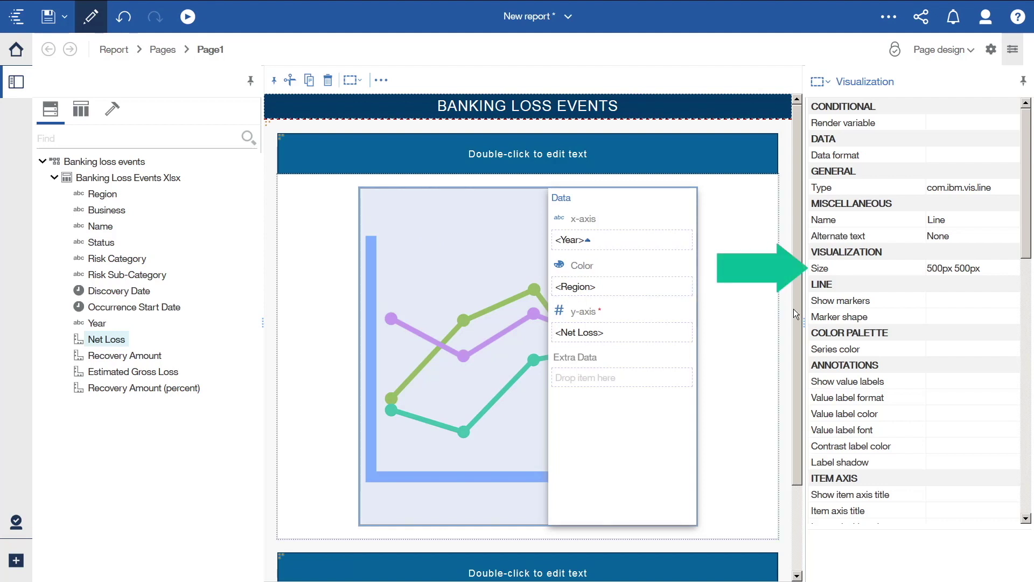
{"action": "left_click", "coordinate": [996, 269]}
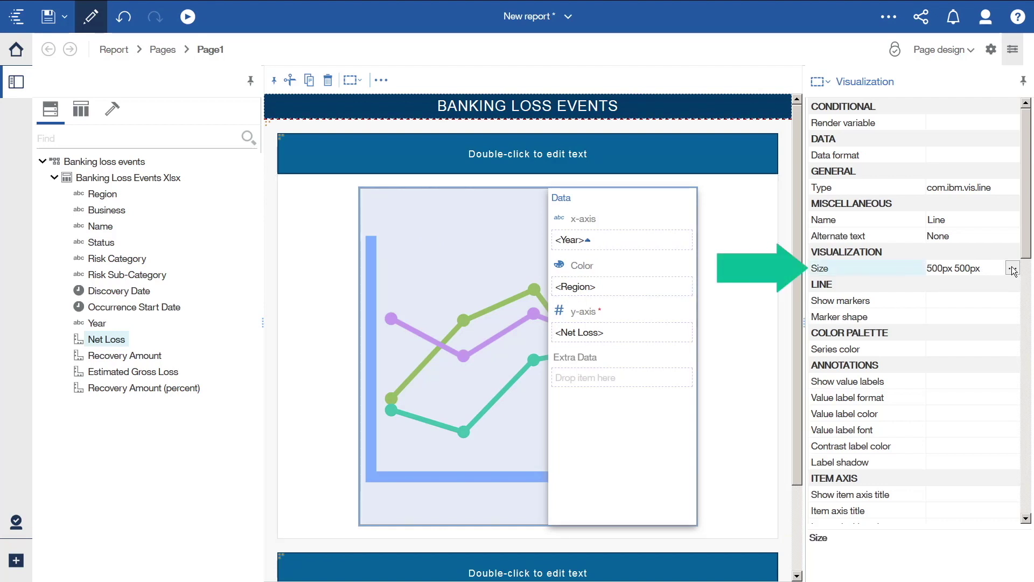
{"action": "left_click", "coordinate": [1012, 269]}
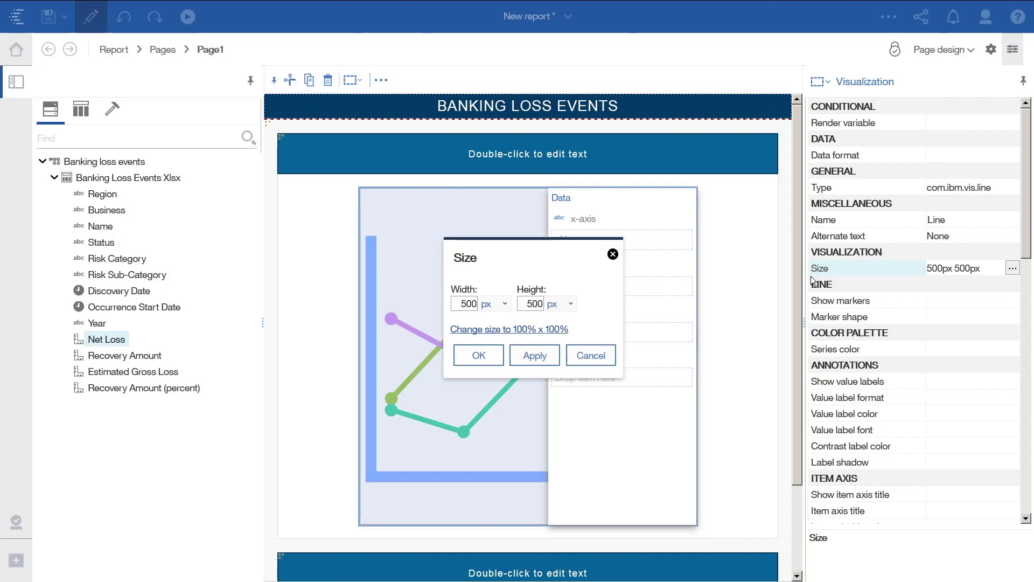
{"action": "double_click", "coordinate": [468, 303]}
{"action": "type", "text": "700"}
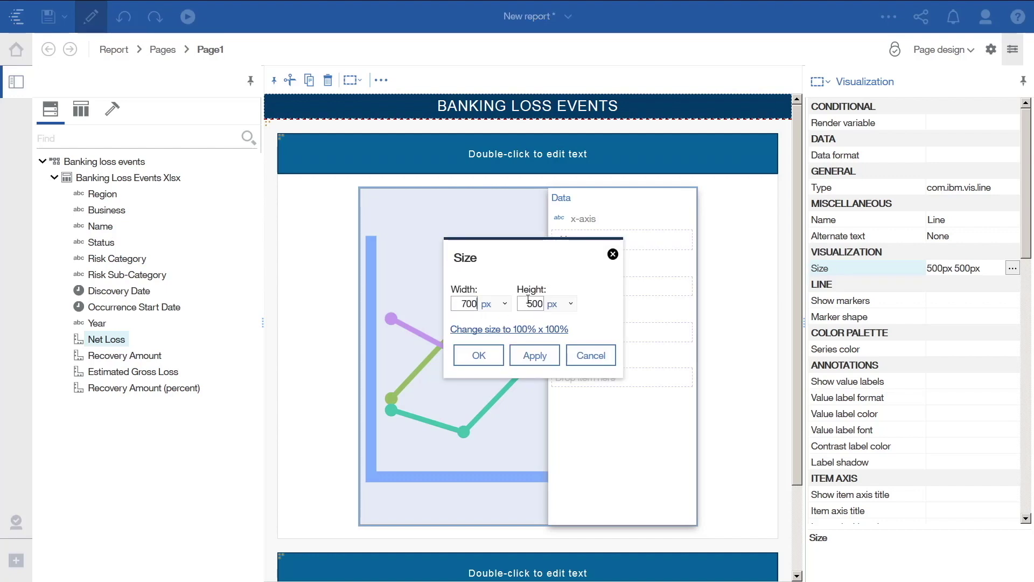
{"action": "double_click", "coordinate": [531, 303]}
{"action": "type", "text": "300"}
{"action": "left_click", "coordinate": [475, 354]}
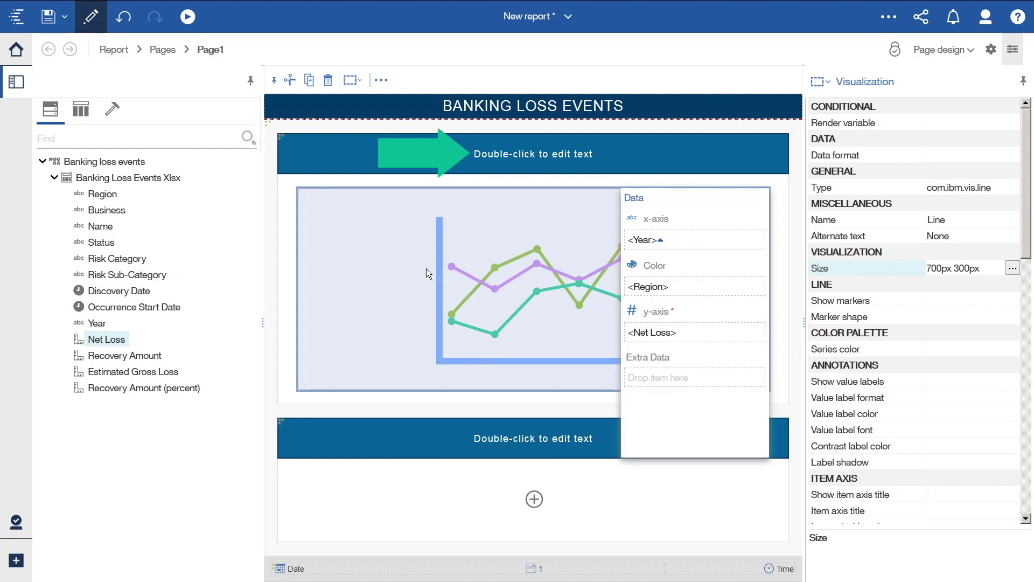
Step: Change the banner above the chart to read 'NET LOSS OVER YEAR BY REGION'
{"action": "double_click", "coordinate": [506, 153]}
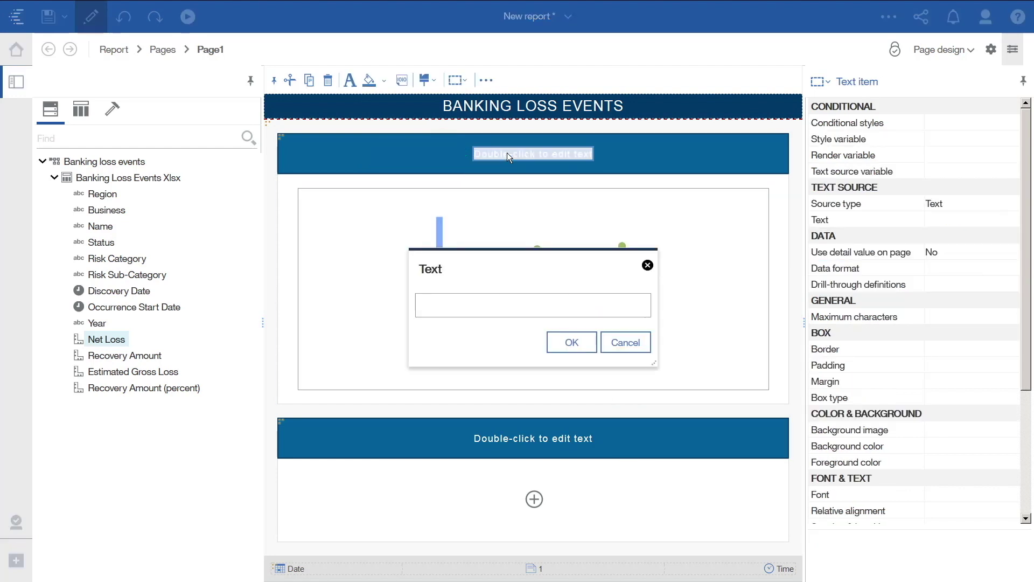
{"action": "type", "text": "NET LOSS OVER "}
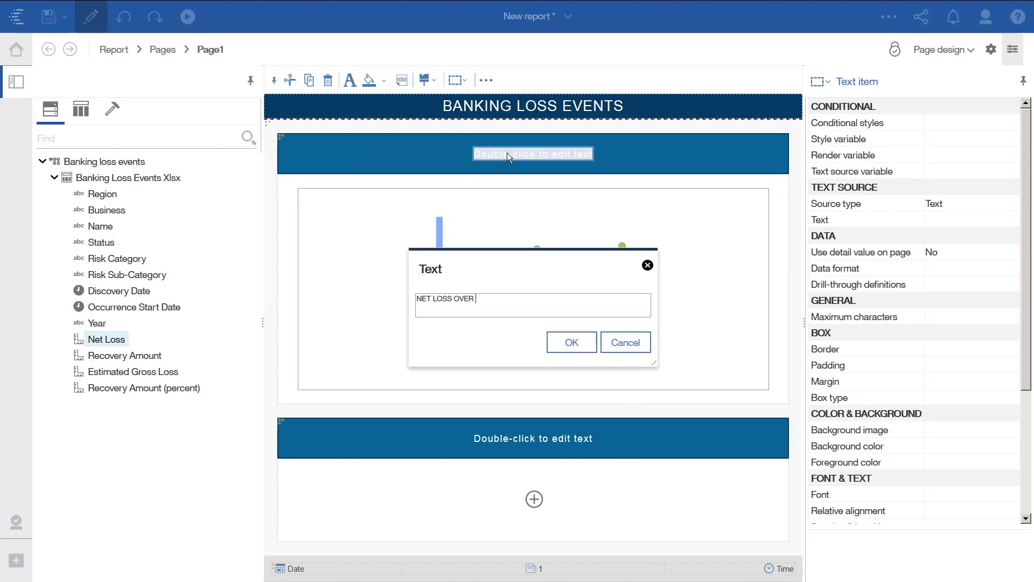
{"action": "type", "text": "YEAR BY REGION"}
{"action": "left_click", "coordinate": [564, 341]}
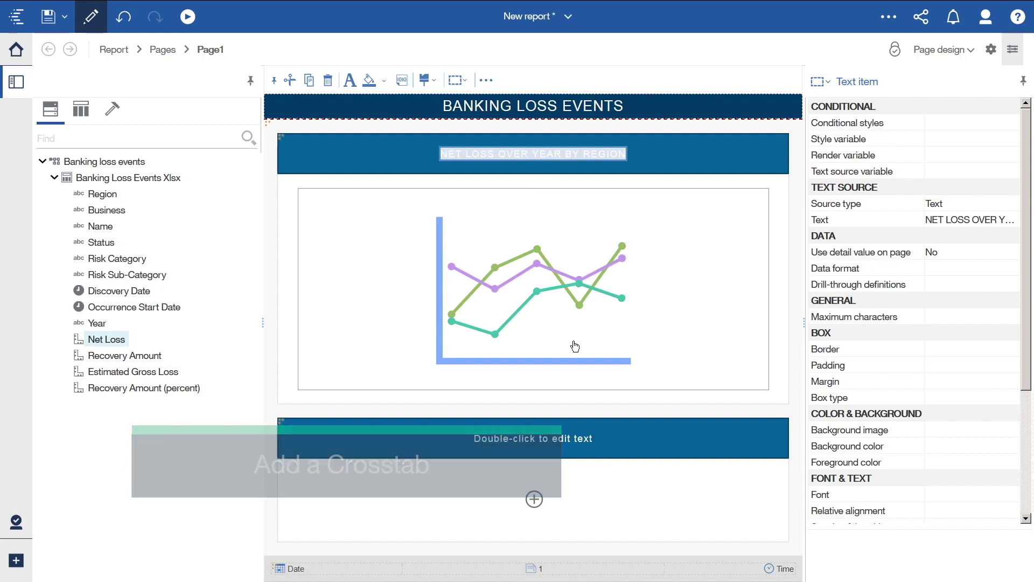
Step: Insert a crosstab into the report's second section, keeping the default name and query
{"action": "left_click", "coordinate": [534, 499]}
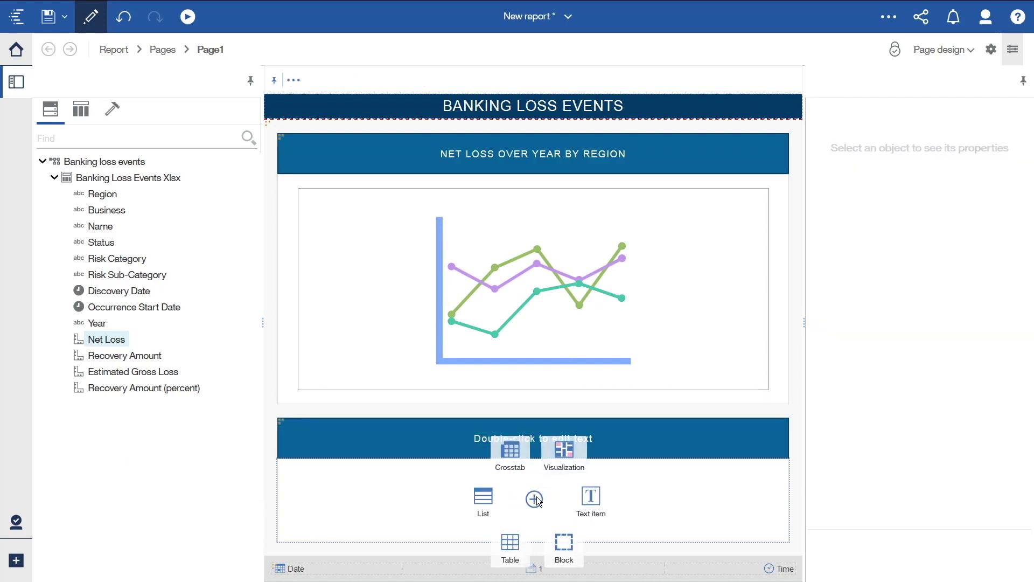
{"action": "left_click", "coordinate": [512, 453]}
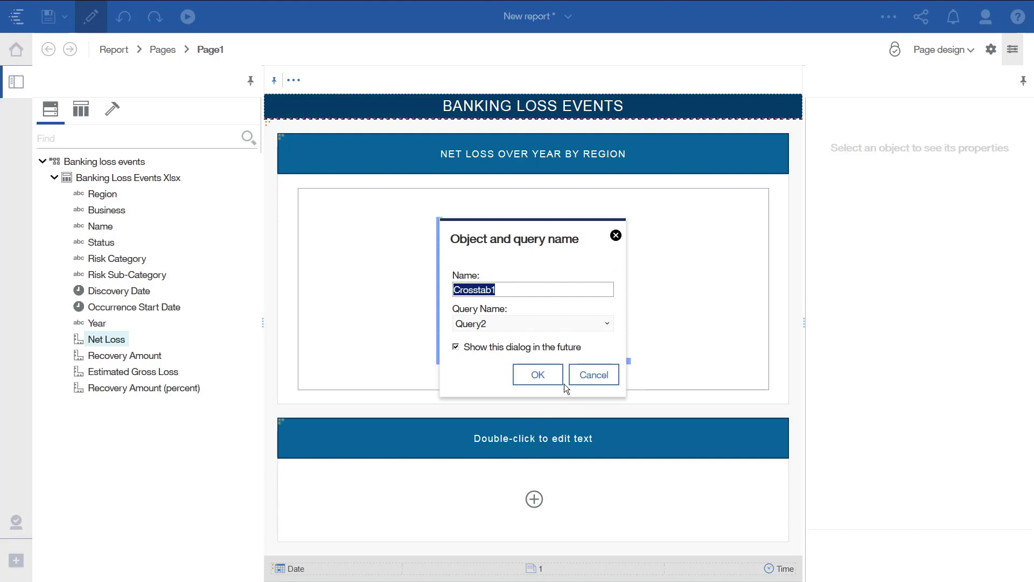
{"action": "left_click", "coordinate": [538, 375]}
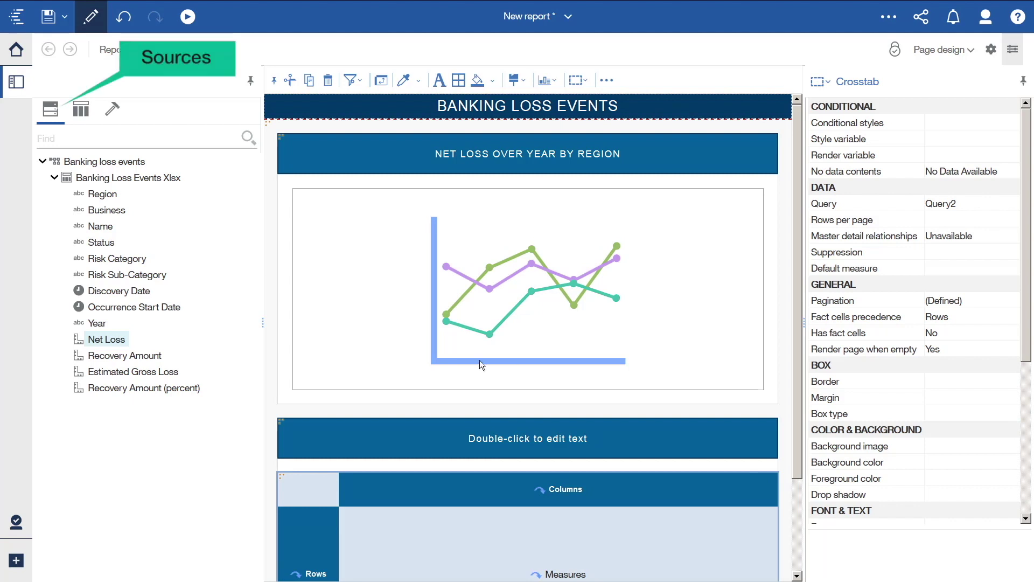
Step: Fill the crosstab with Risk Category rows, Year columns and Net Loss as the measure
{"action": "double_click", "coordinate": [118, 259]}
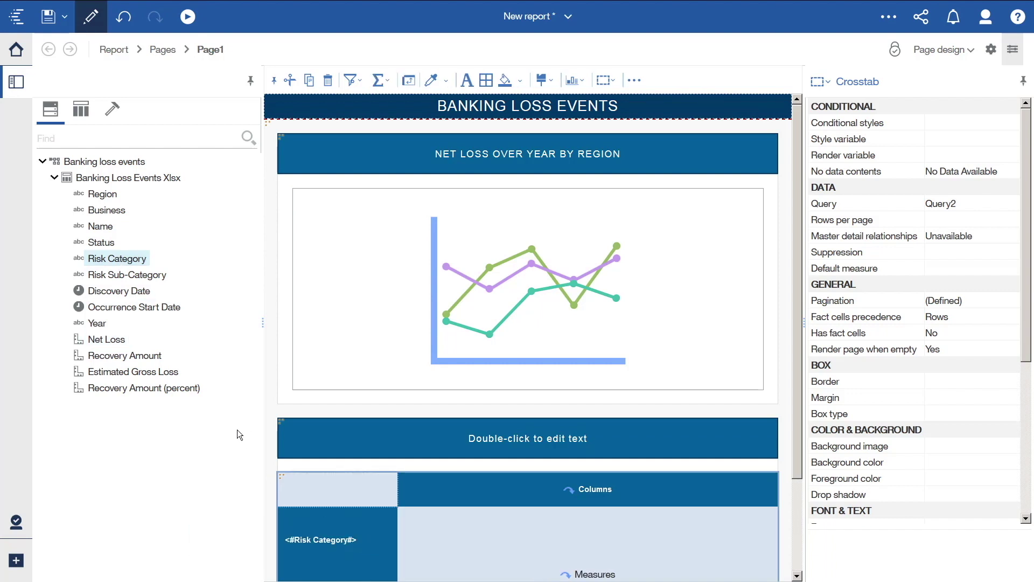
{"action": "double_click", "coordinate": [98, 322]}
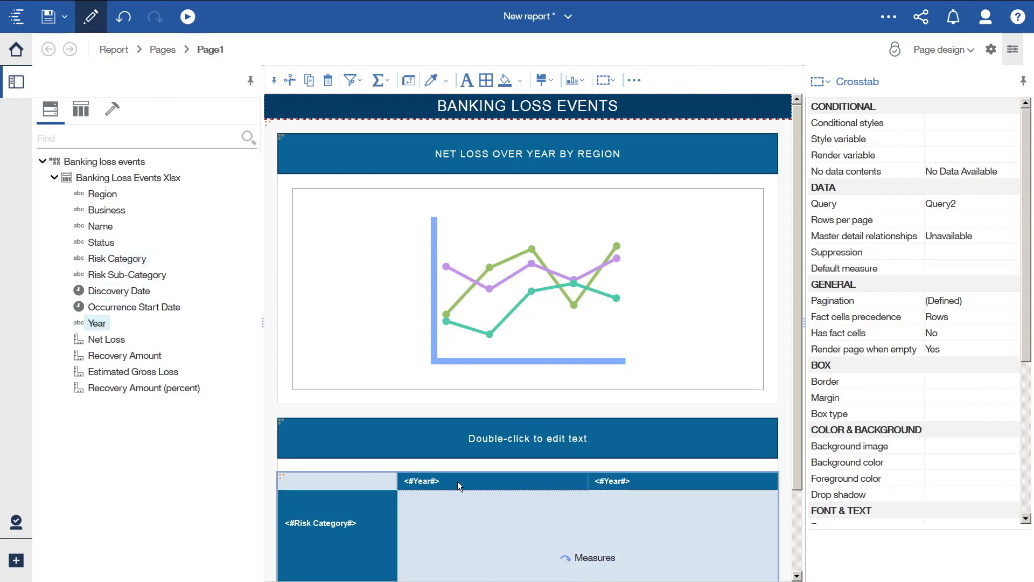
{"action": "double_click", "coordinate": [112, 339]}
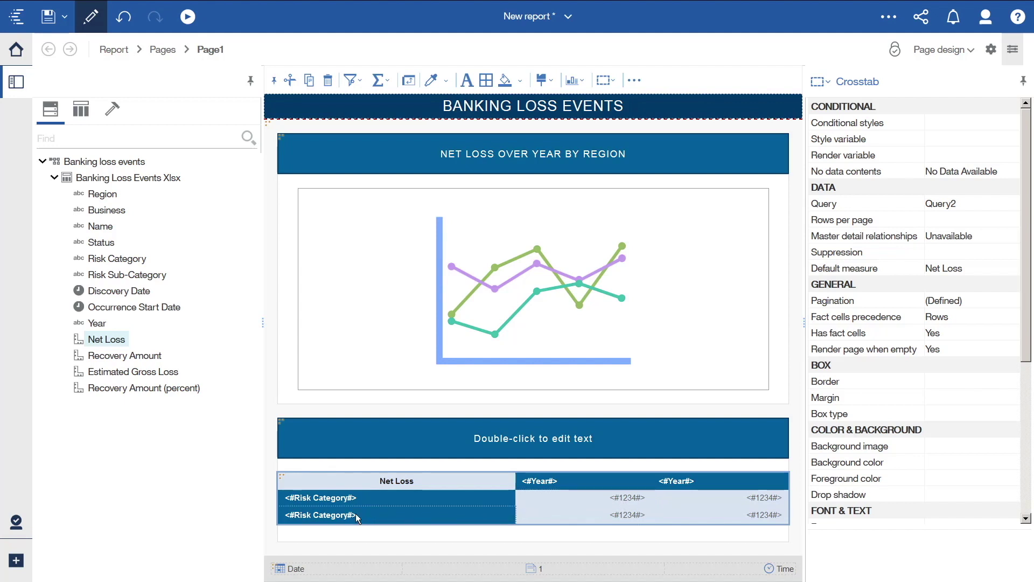
Step: Sort the Risk Category rows and the Year column headers ascending
{"action": "left_click", "coordinate": [321, 498]}
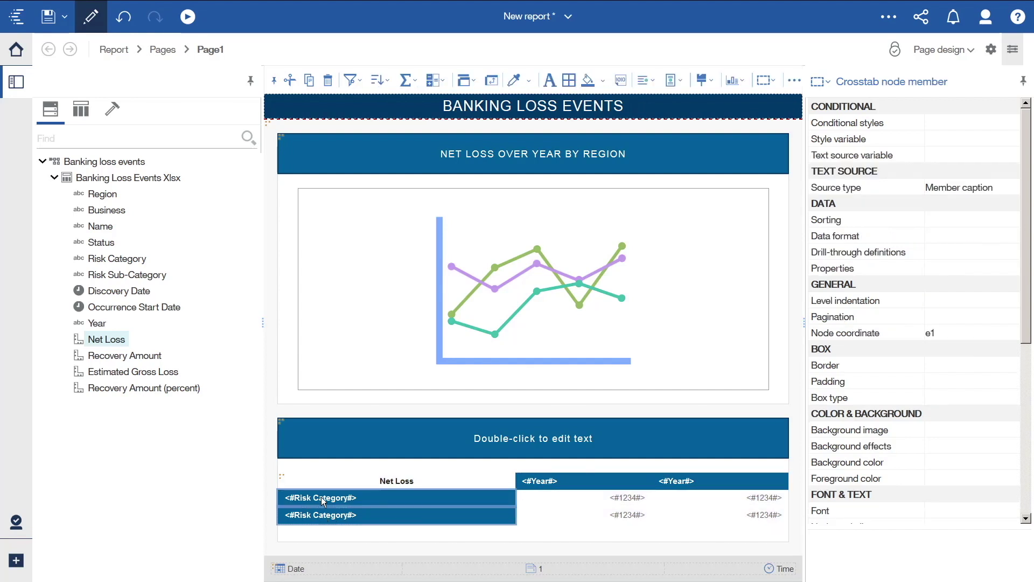
{"action": "left_click", "coordinate": [380, 81]}
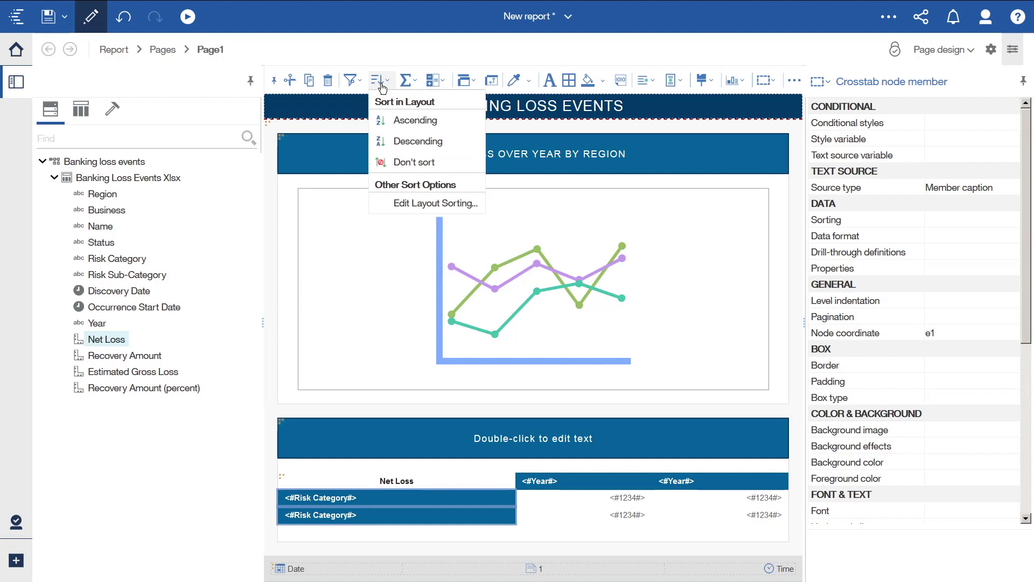
{"action": "left_click", "coordinate": [409, 121]}
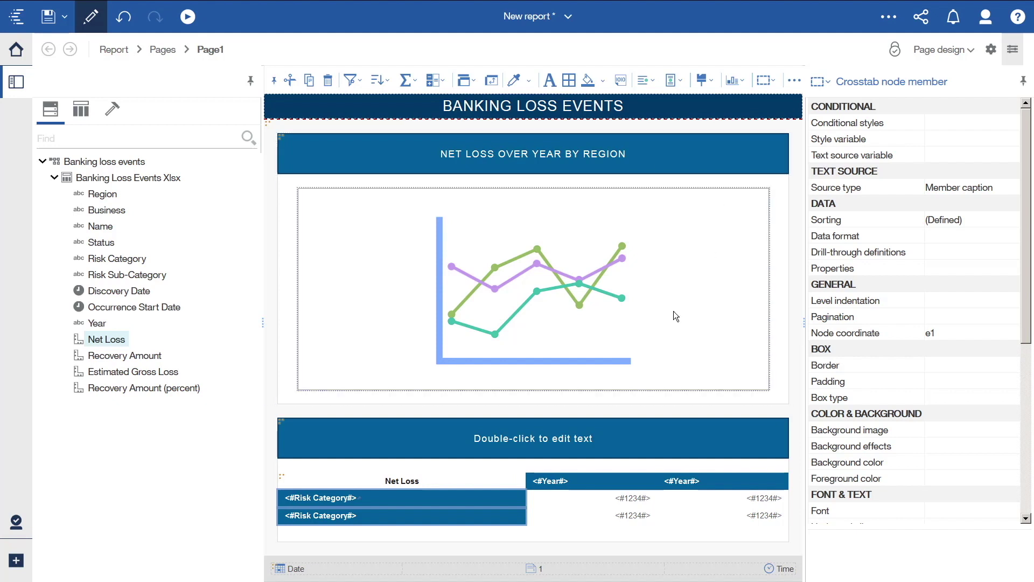
{"action": "left_click", "coordinate": [548, 480]}
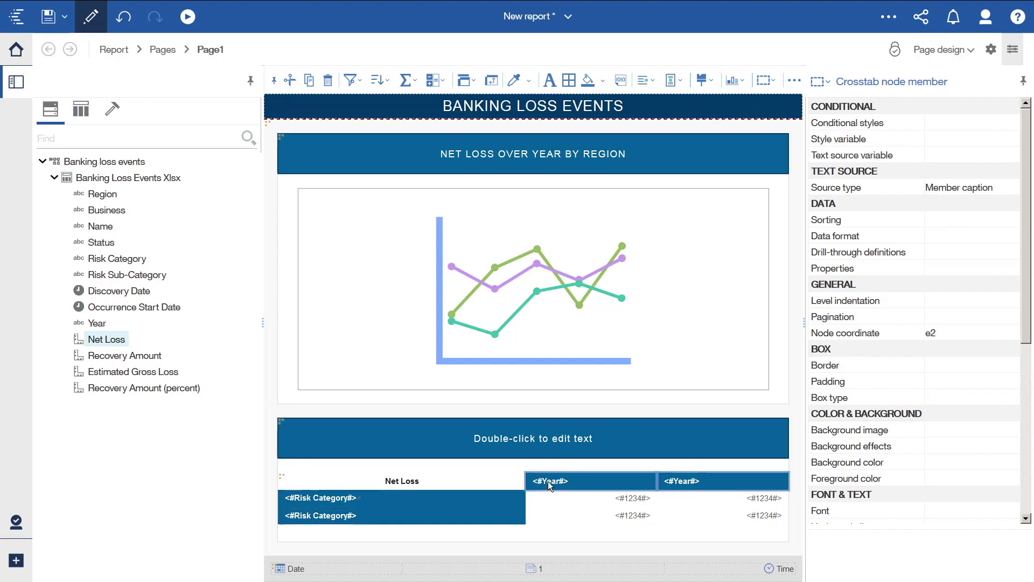
{"action": "left_click", "coordinate": [385, 80]}
{"action": "left_click", "coordinate": [405, 121]}
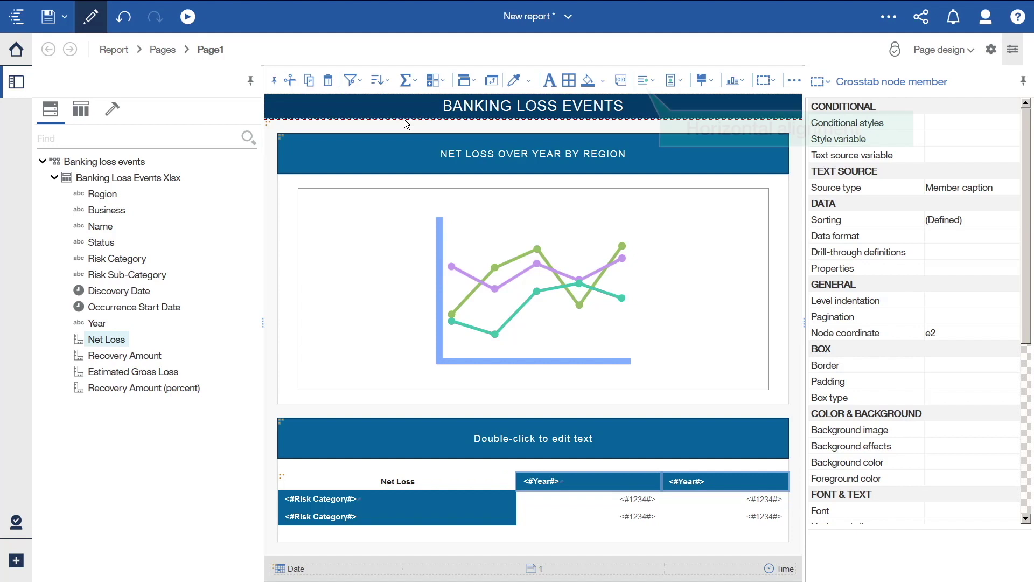
Step: Right-align the crosstab's Year column headers
{"action": "left_click", "coordinate": [642, 82]}
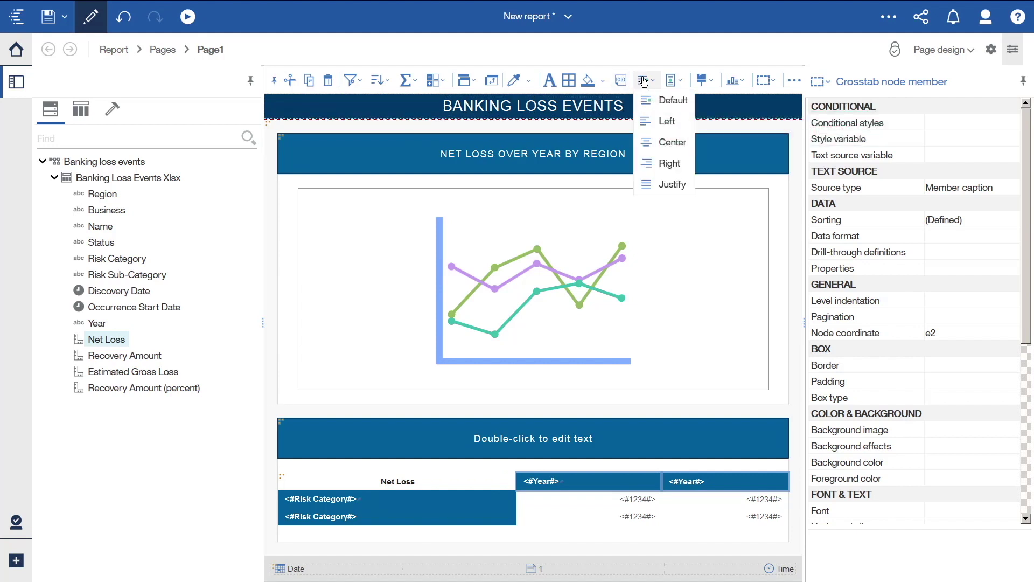
{"action": "left_click", "coordinate": [664, 165]}
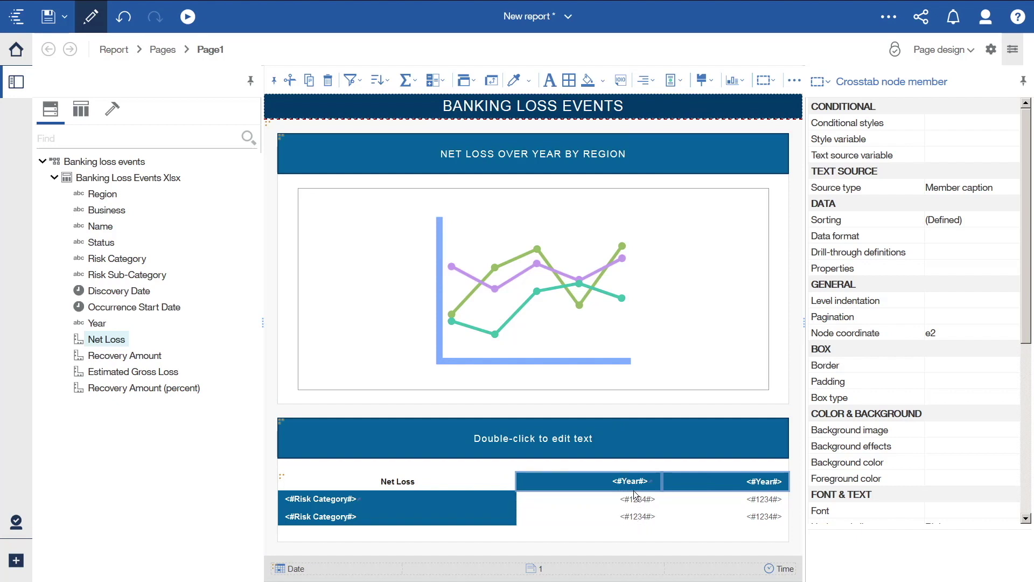
{"action": "left_click", "coordinate": [282, 476]}
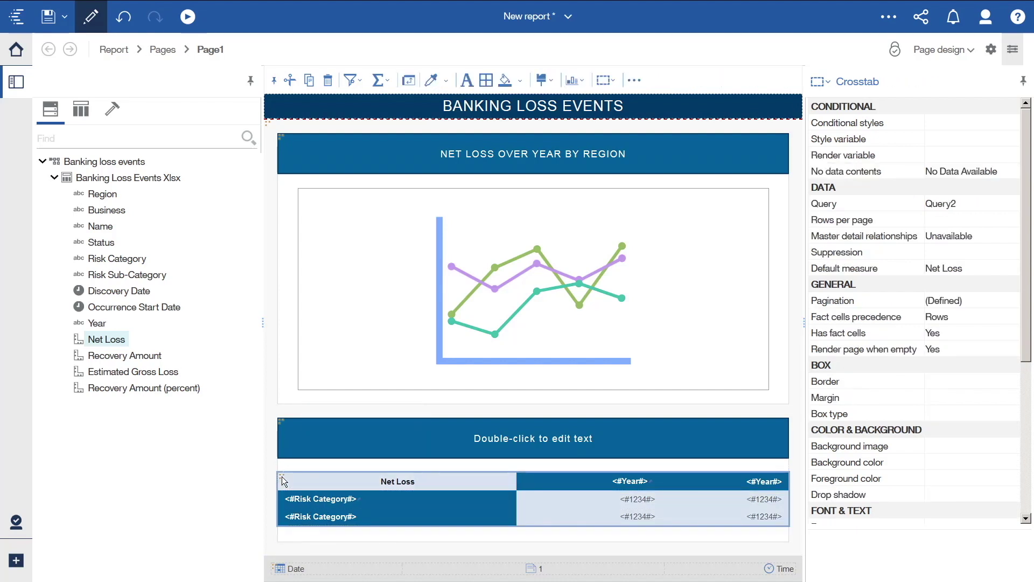
Step: Set the crosstab's Size & overflow width to 90 percent
{"action": "left_click_drag", "start_coordinate": [1028, 296], "coordinate": [1029, 449]}
{"action": "left_click", "coordinate": [999, 369]}
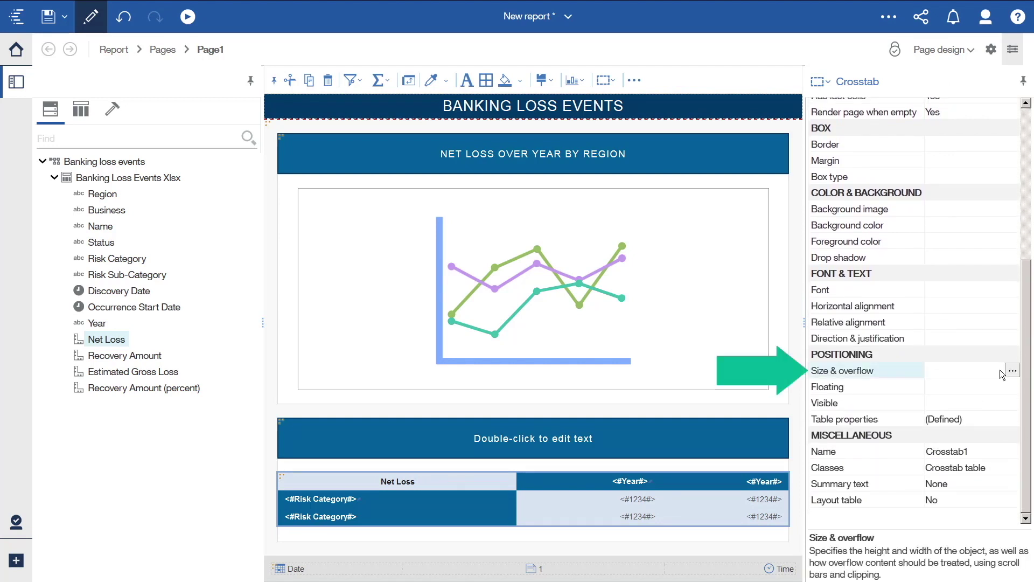
{"action": "left_click", "coordinate": [1013, 371]}
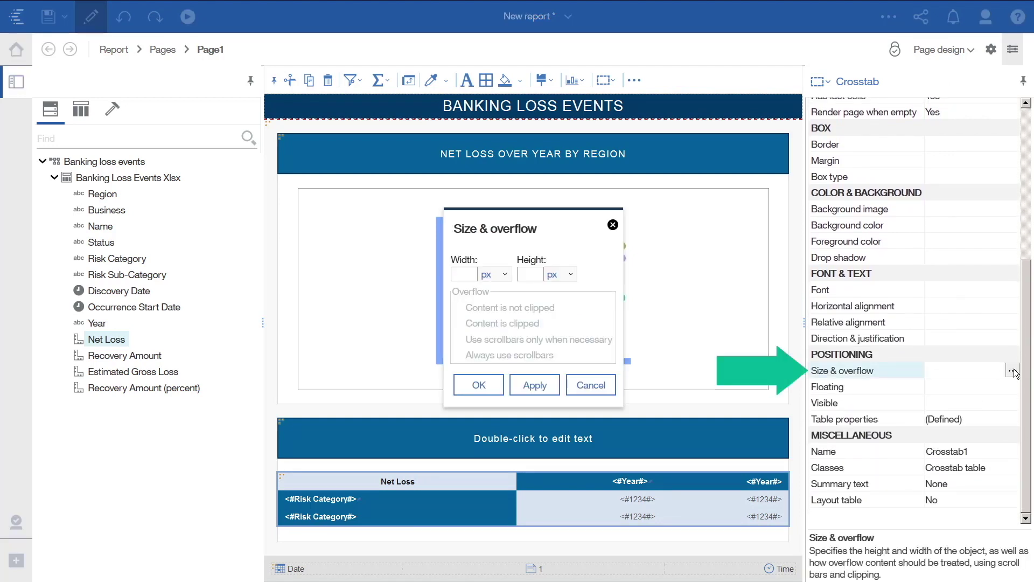
{"action": "left_click", "coordinate": [458, 273]}
{"action": "type", "text": "90"}
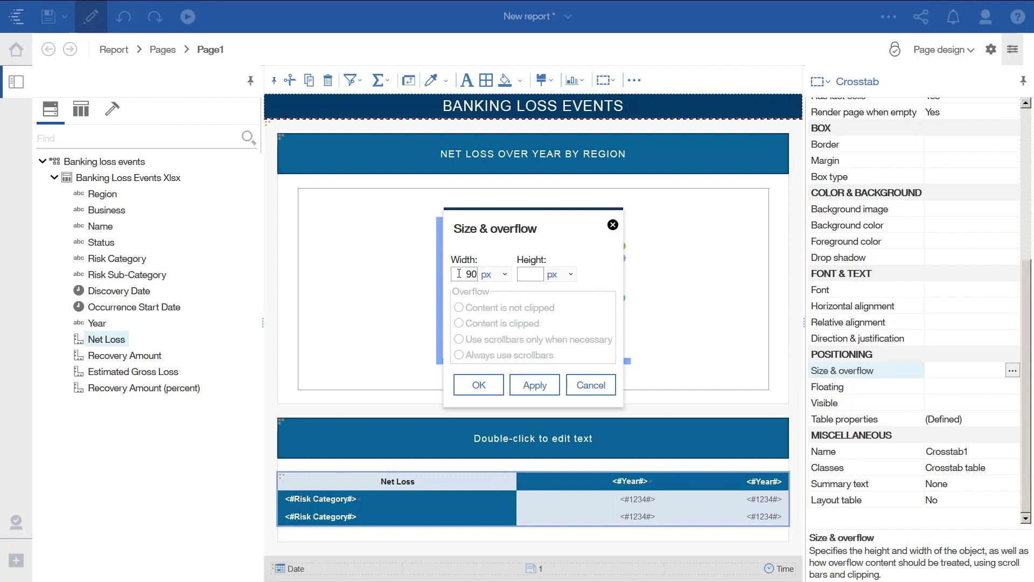
{"action": "left_click", "coordinate": [505, 271]}
{"action": "left_click", "coordinate": [487, 303]}
{"action": "left_click", "coordinate": [484, 387]}
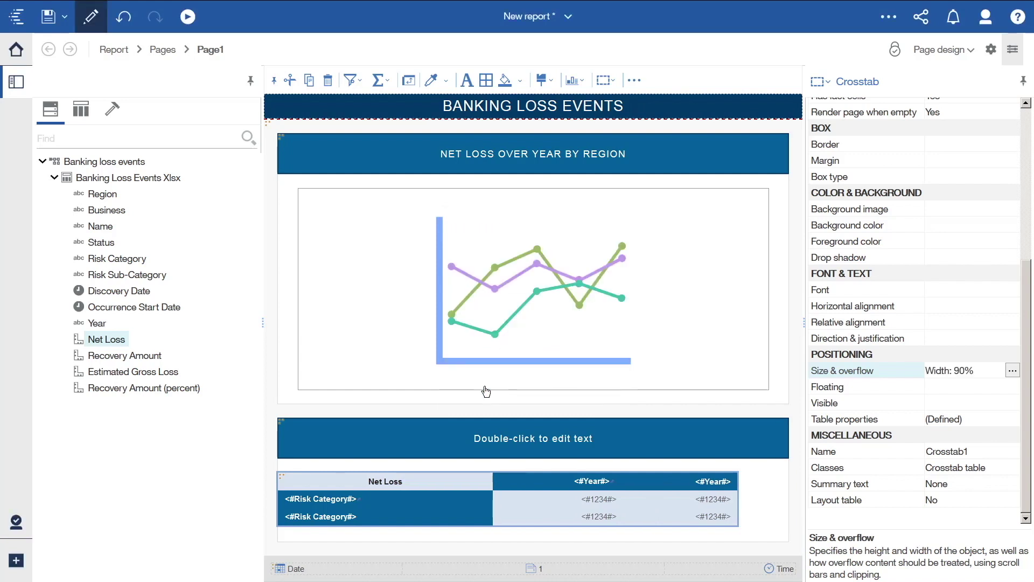
Step: Replace the crosstab's placeholder header text with 'NET LOSS BY RISK CATEGORY'
{"action": "double_click", "coordinate": [494, 438]}
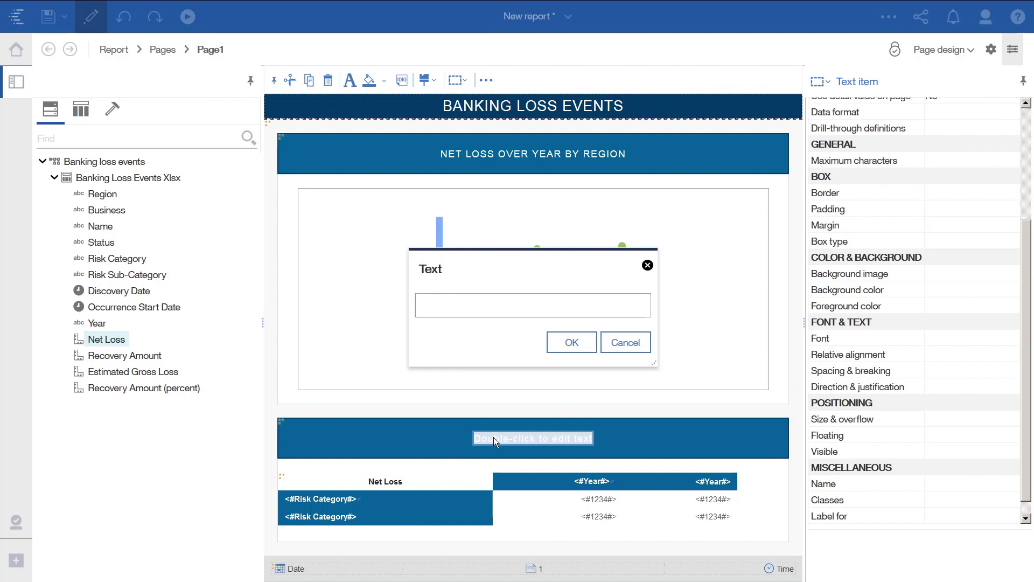
{"action": "type", "text": "NET LOSS BY RISK CATEGORY"}
{"action": "left_click", "coordinate": [551, 340]}
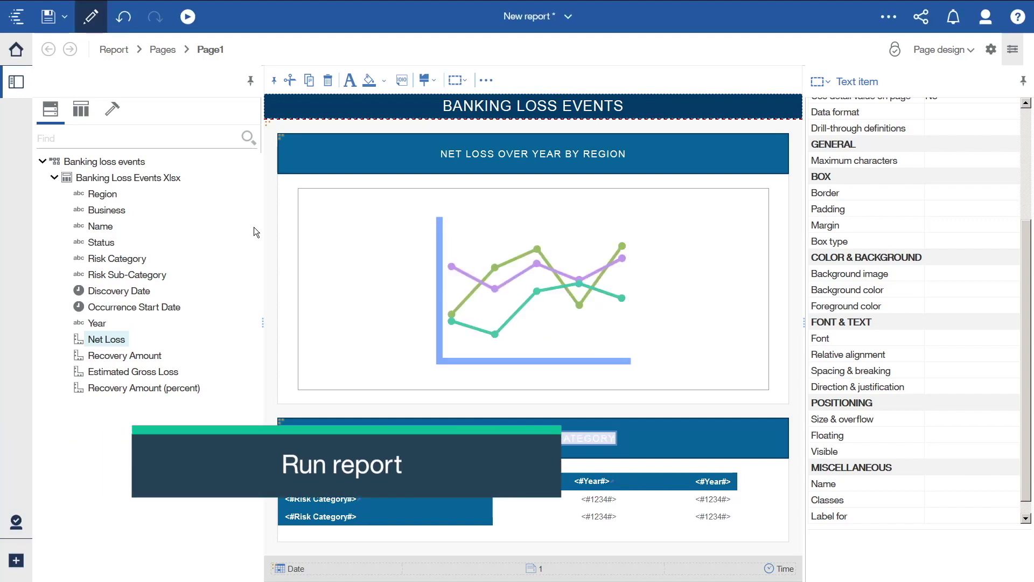
{"action": "left_click", "coordinate": [191, 17]}
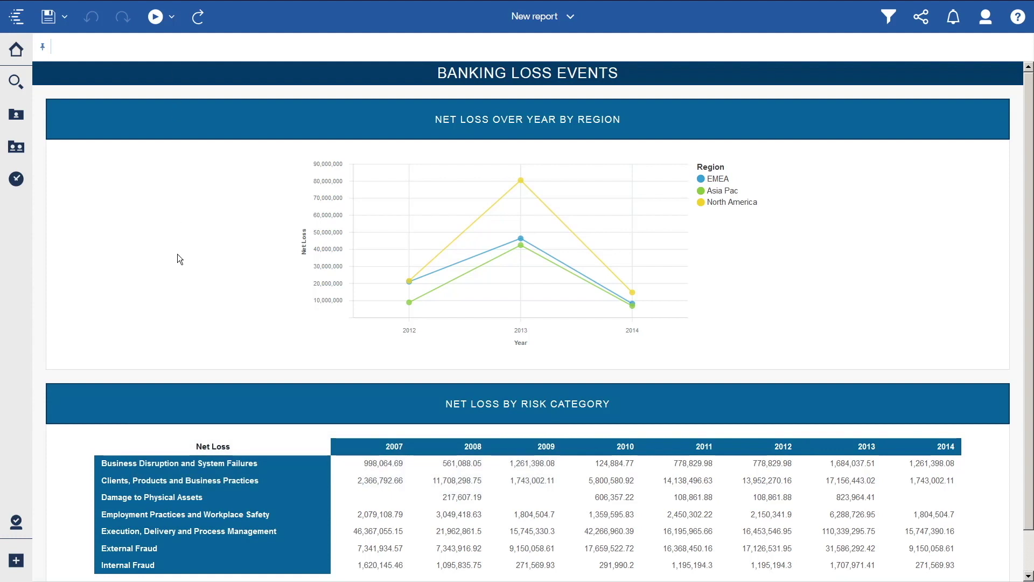
{"action": "left_click", "coordinate": [109, 443]}
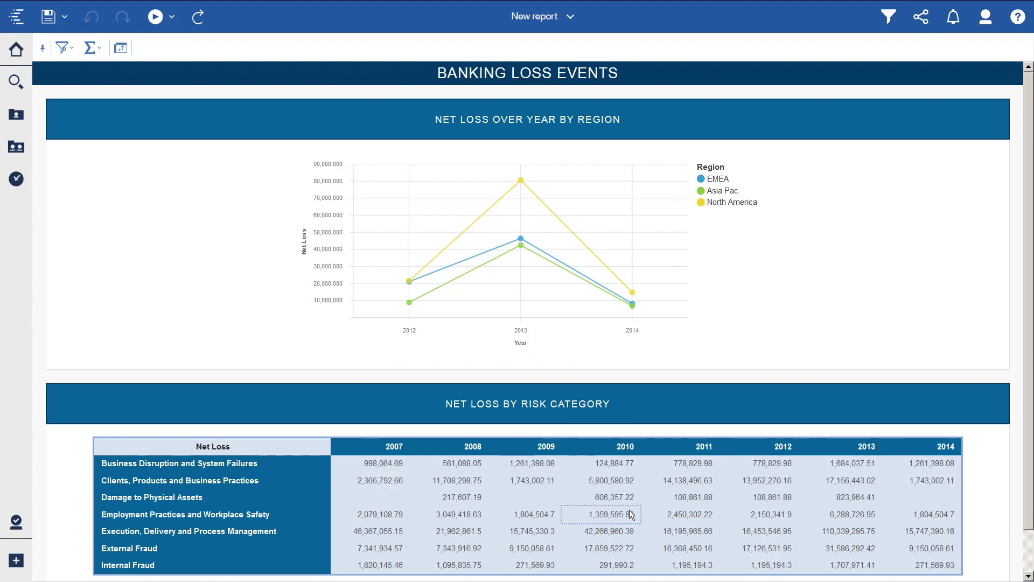
{"action": "scroll", "coordinate": [614, 516], "scroll_direction": "down", "scroll_amount": 2}
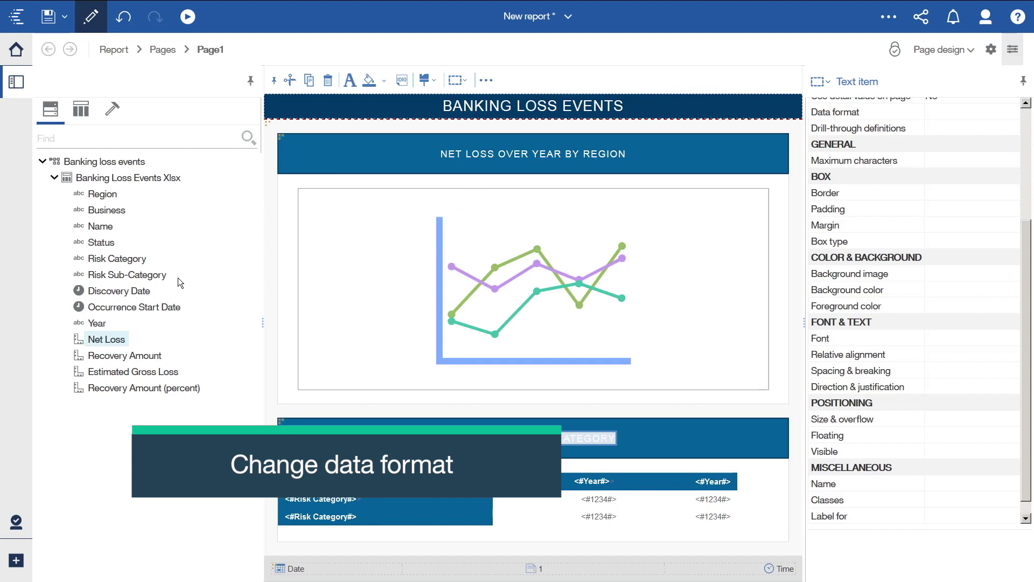
Step: Choose Currency as the data format for the chart's Net Loss measure
{"action": "left_click", "coordinate": [351, 262]}
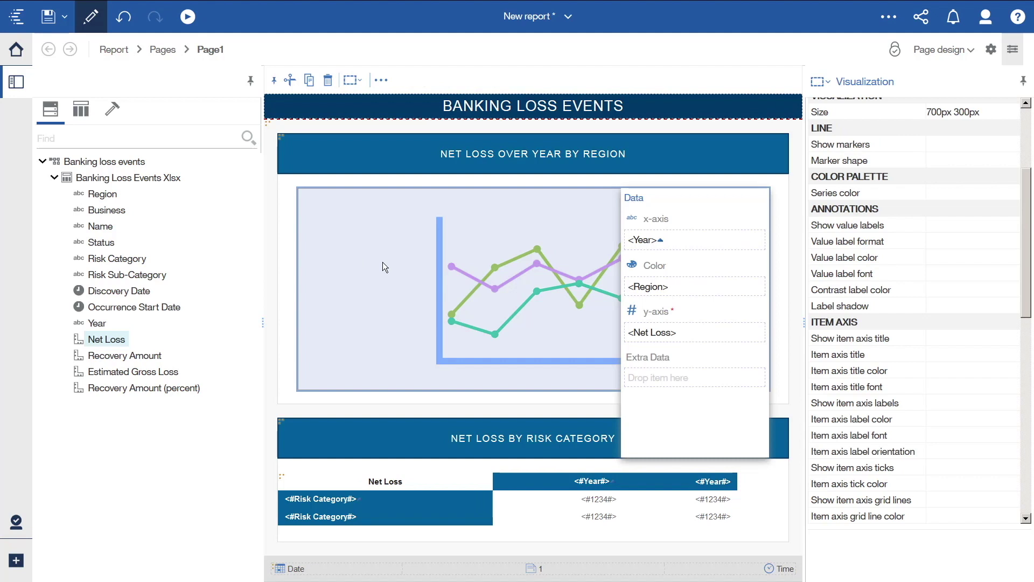
{"action": "left_click", "coordinate": [648, 333]}
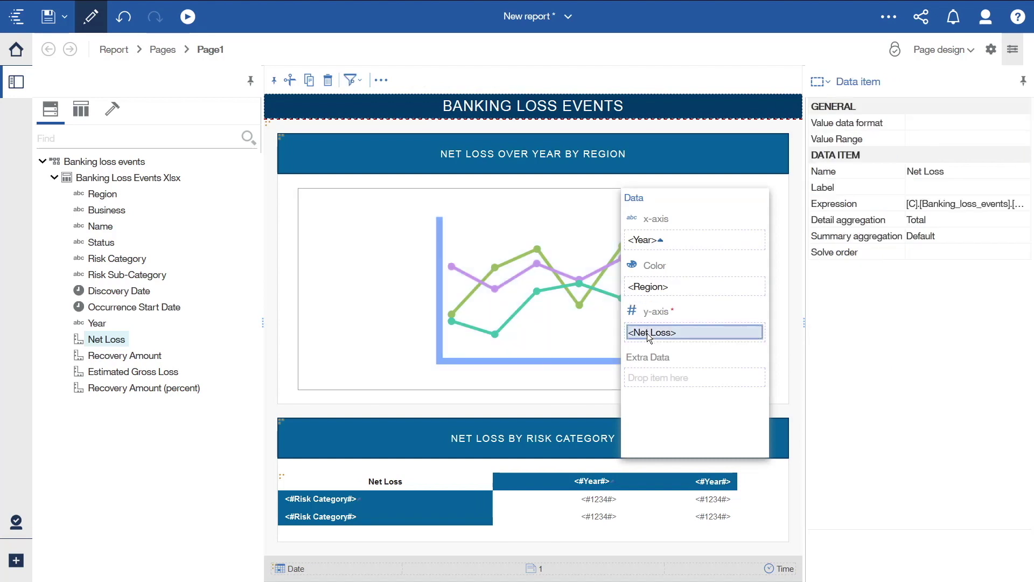
{"action": "left_click", "coordinate": [952, 124]}
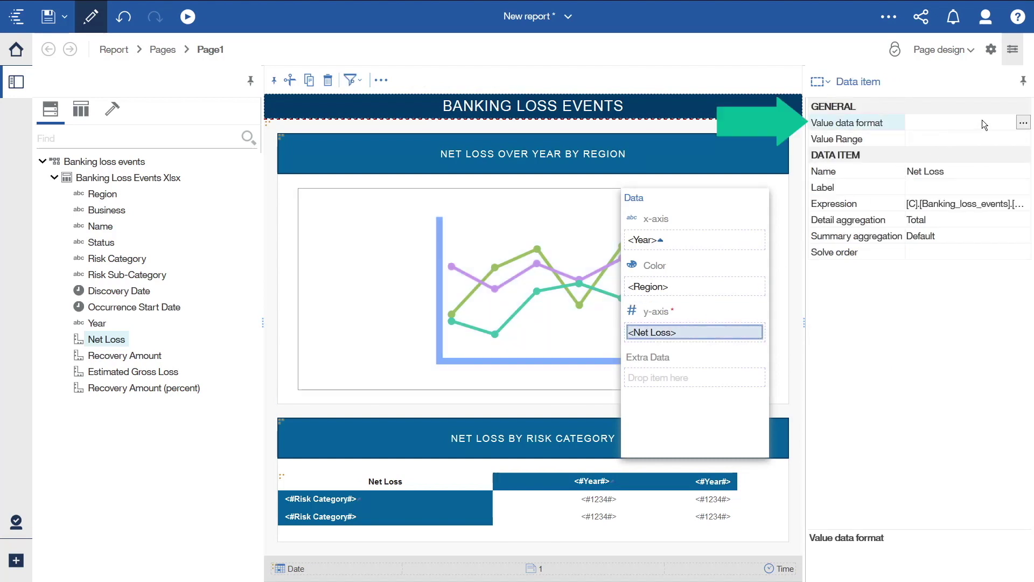
{"action": "left_click", "coordinate": [1023, 124]}
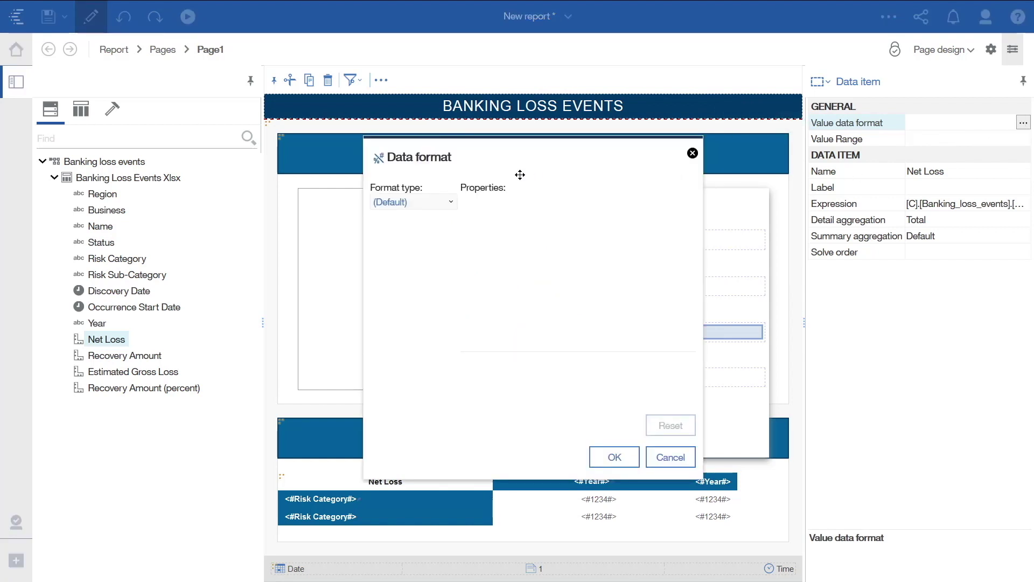
{"action": "left_click", "coordinate": [448, 201]}
{"action": "left_click", "coordinate": [414, 243]}
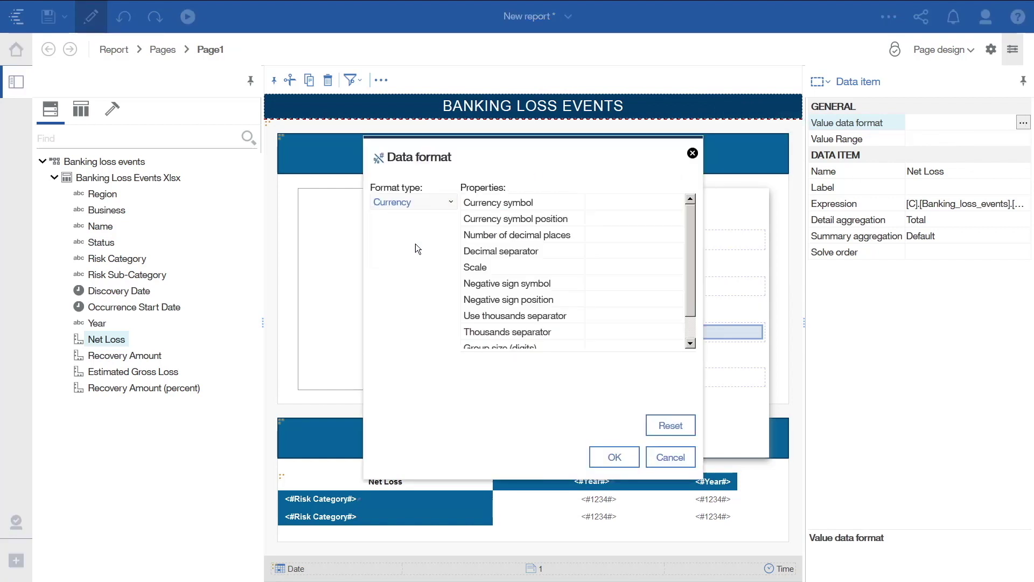
Step: Give the currency format symbol M at the end, 0 decimals and scale -6
{"action": "left_click", "coordinate": [625, 204]}
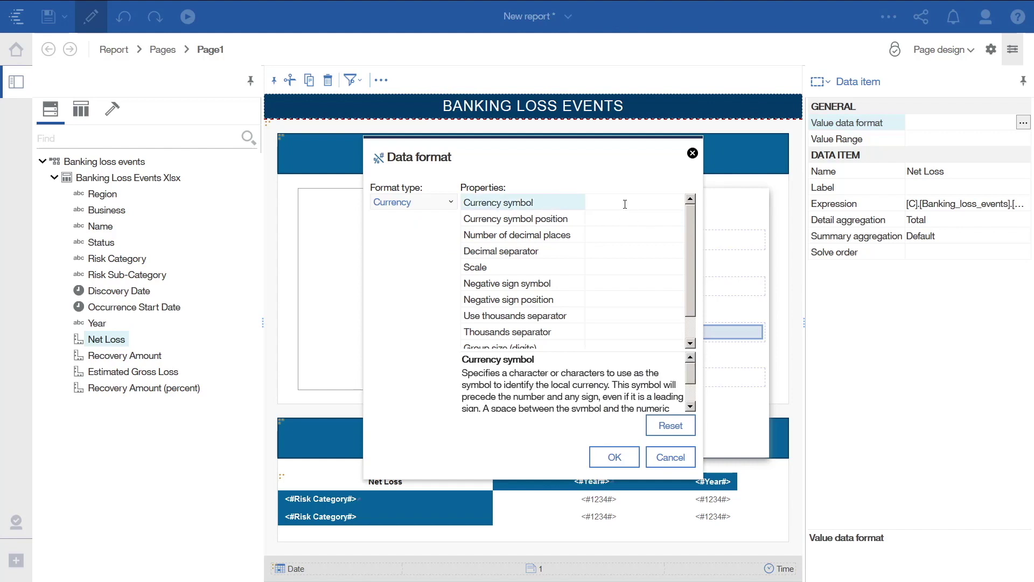
{"action": "type", "text": "M"}
{"action": "left_click", "coordinate": [635, 217]}
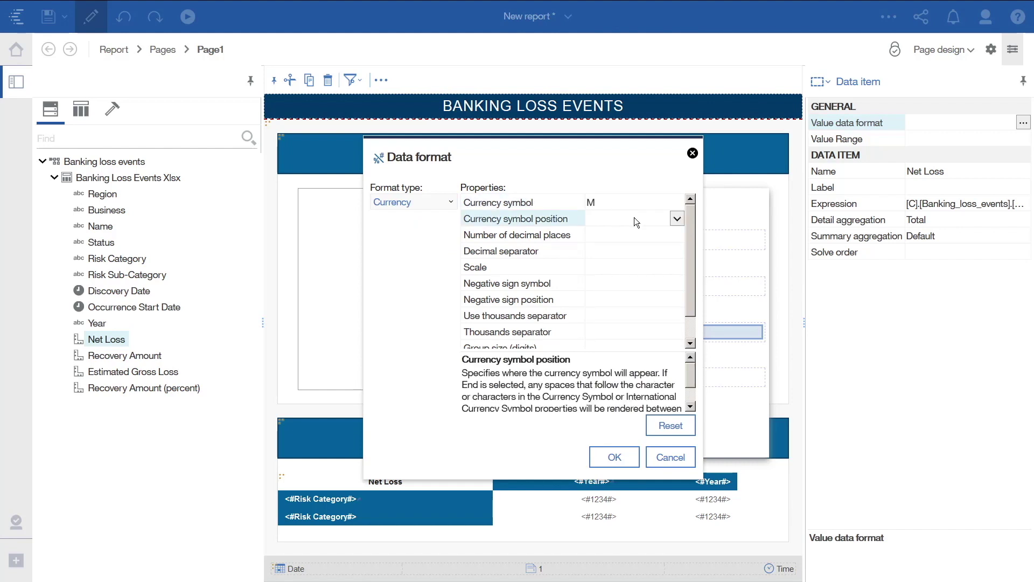
{"action": "left_click", "coordinate": [678, 218]}
{"action": "left_click", "coordinate": [606, 262]}
{"action": "left_click", "coordinate": [606, 239]}
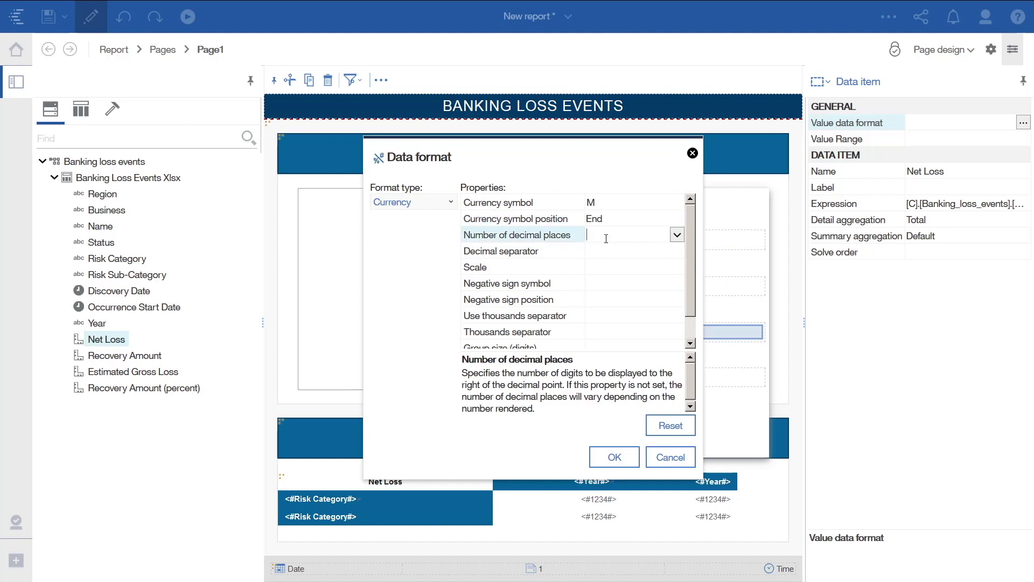
{"action": "type", "text": "0"}
{"action": "left_click", "coordinate": [606, 267]}
{"action": "left_click", "coordinate": [677, 266]}
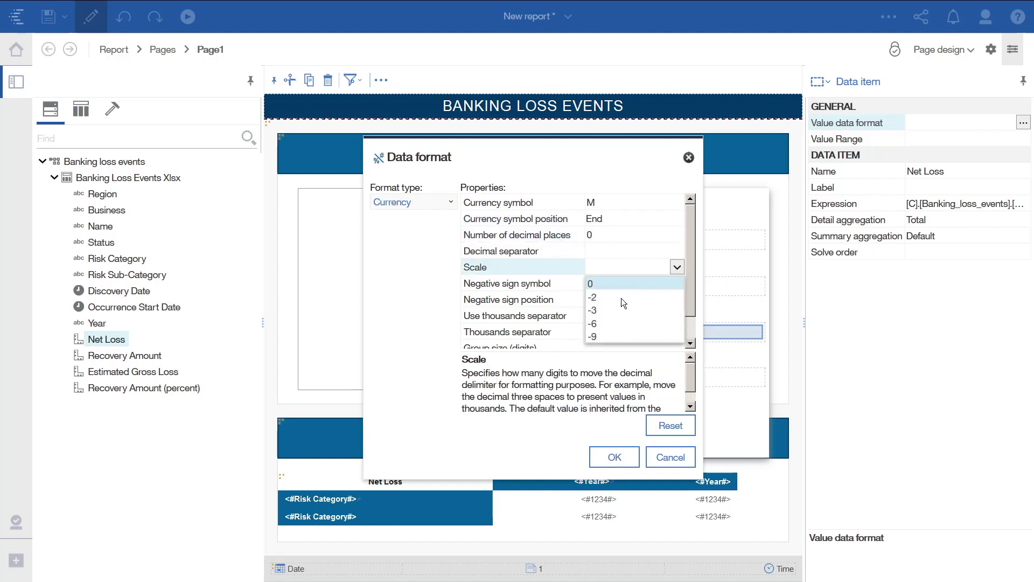
{"action": "left_click", "coordinate": [595, 322]}
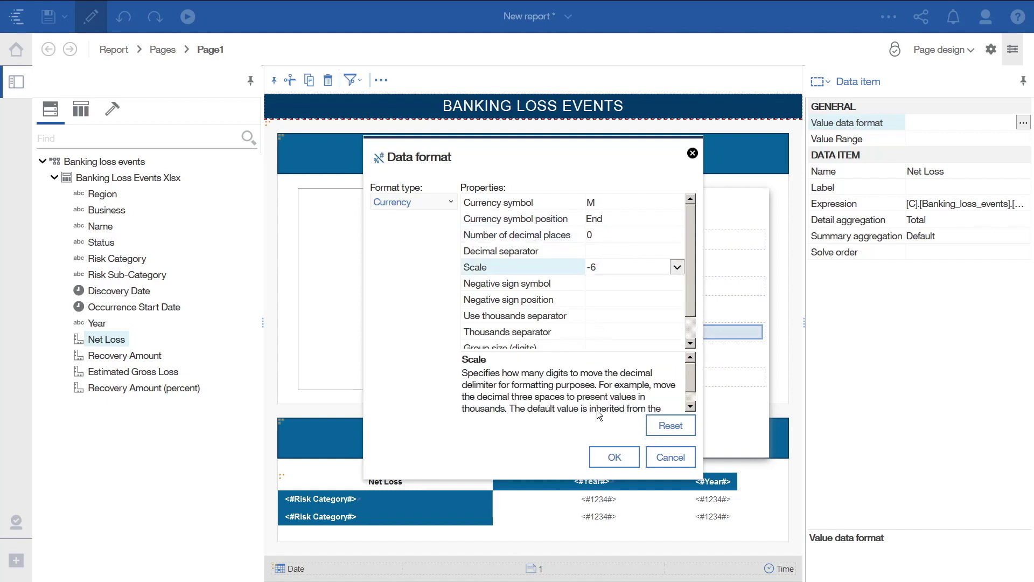
{"action": "left_click", "coordinate": [614, 458]}
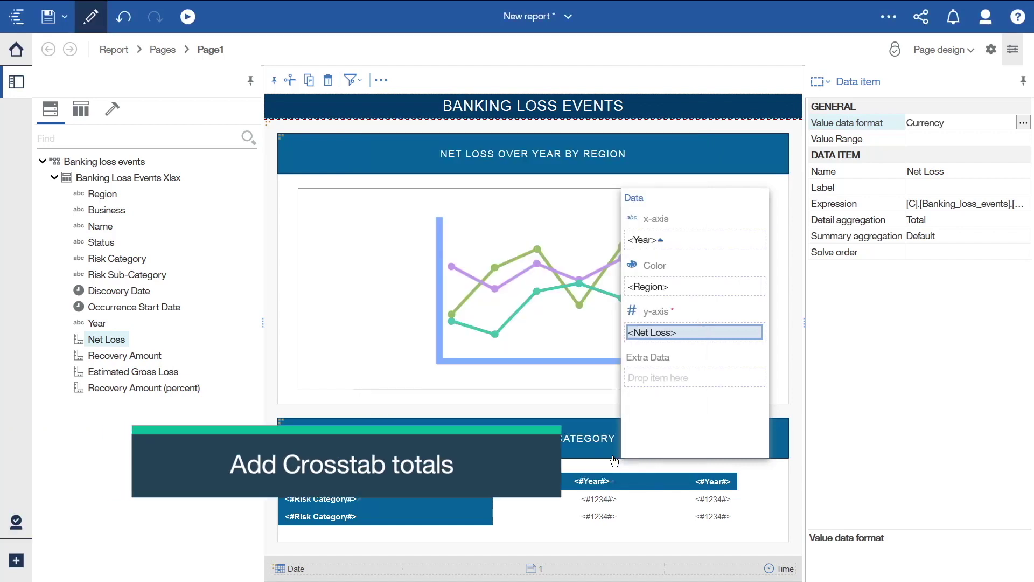
Step: Add Total summaries to the crosstab's values and run the report to preview it
{"action": "left_click", "coordinate": [582, 503]}
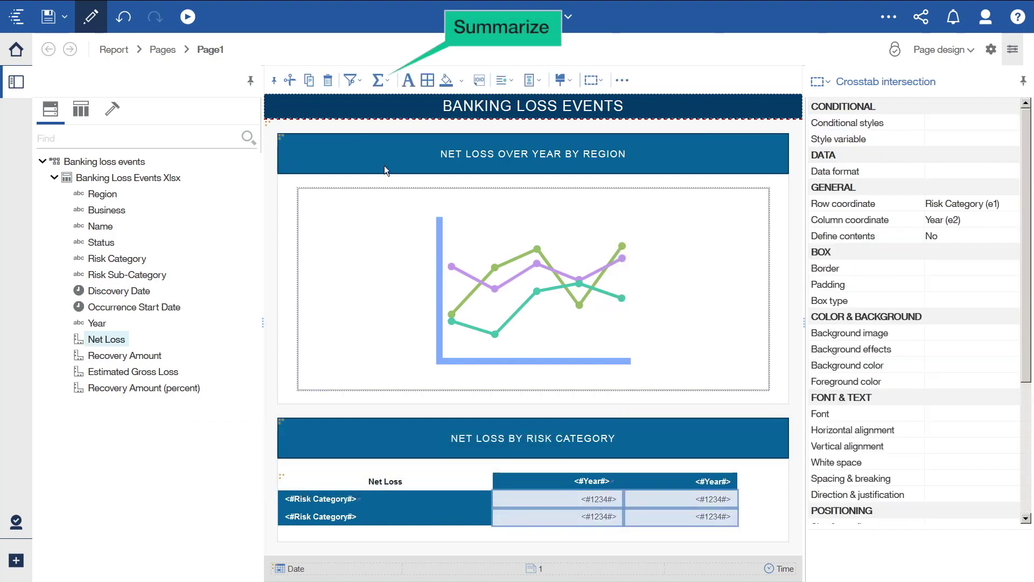
{"action": "left_click", "coordinate": [387, 84]}
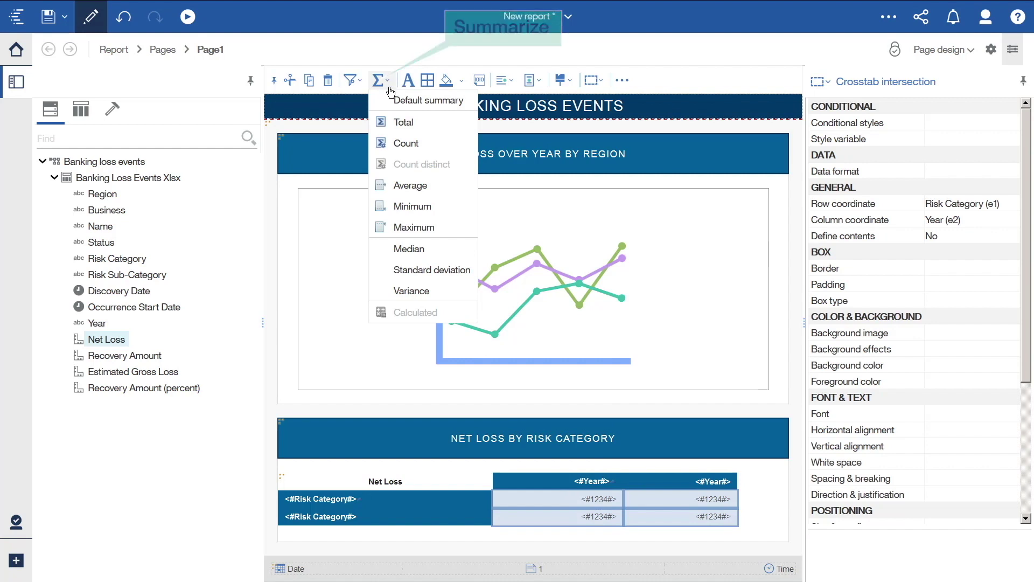
{"action": "left_click", "coordinate": [400, 124]}
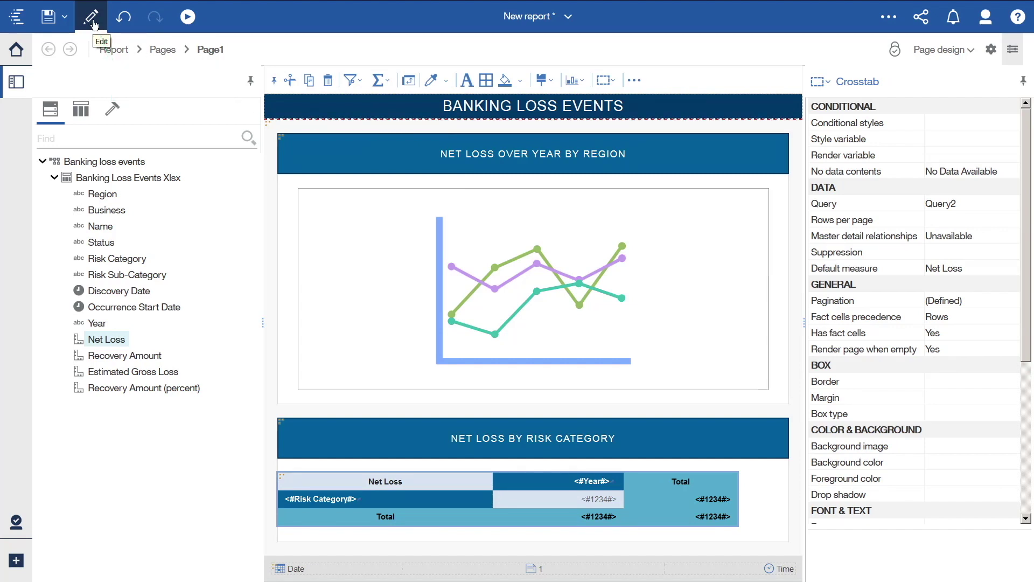
{"action": "left_click", "coordinate": [92, 24]}
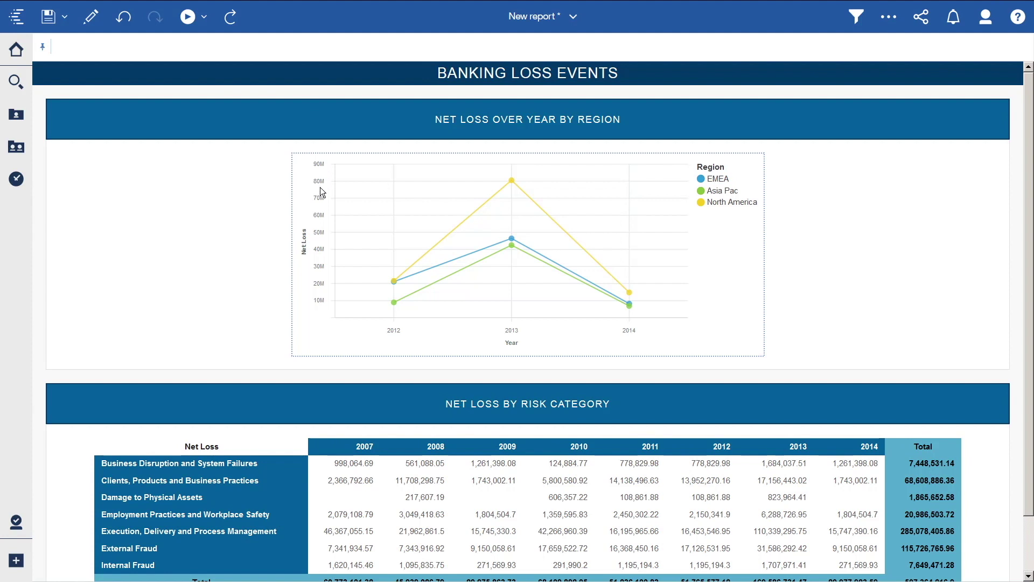
{"action": "scroll", "coordinate": [315, 377], "scroll_direction": "down", "scroll_amount": 3}
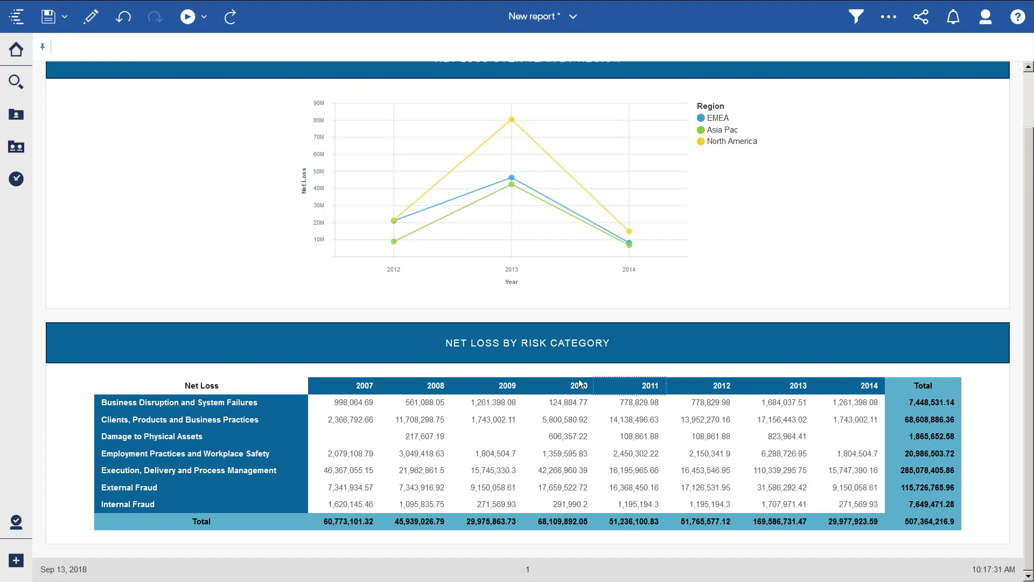
{"action": "left_click", "coordinate": [90, 18]}
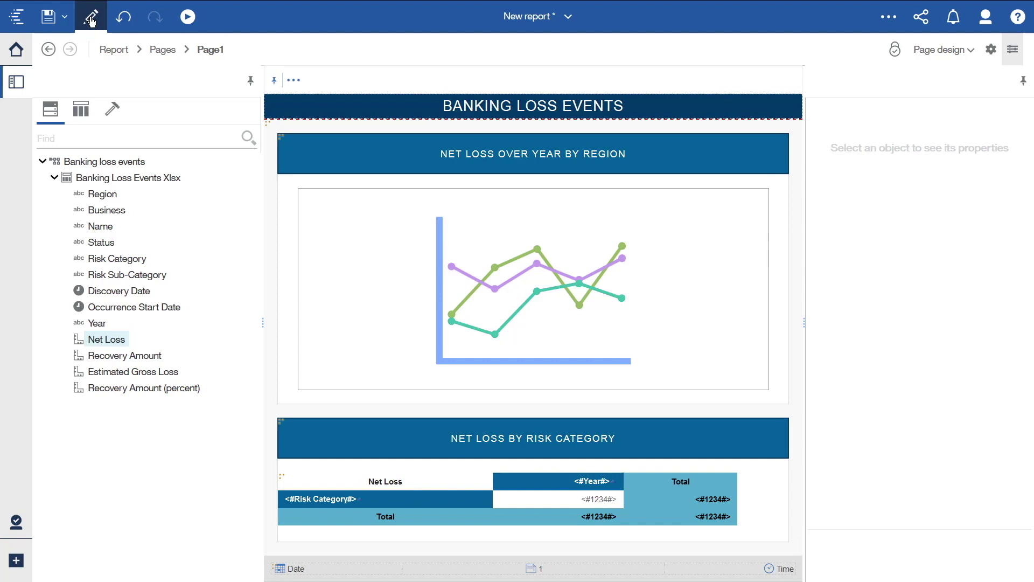
Step: Show the Toolbox panel with its TEXTUAL and LAYOUT sections expanded
{"action": "left_click", "coordinate": [112, 109]}
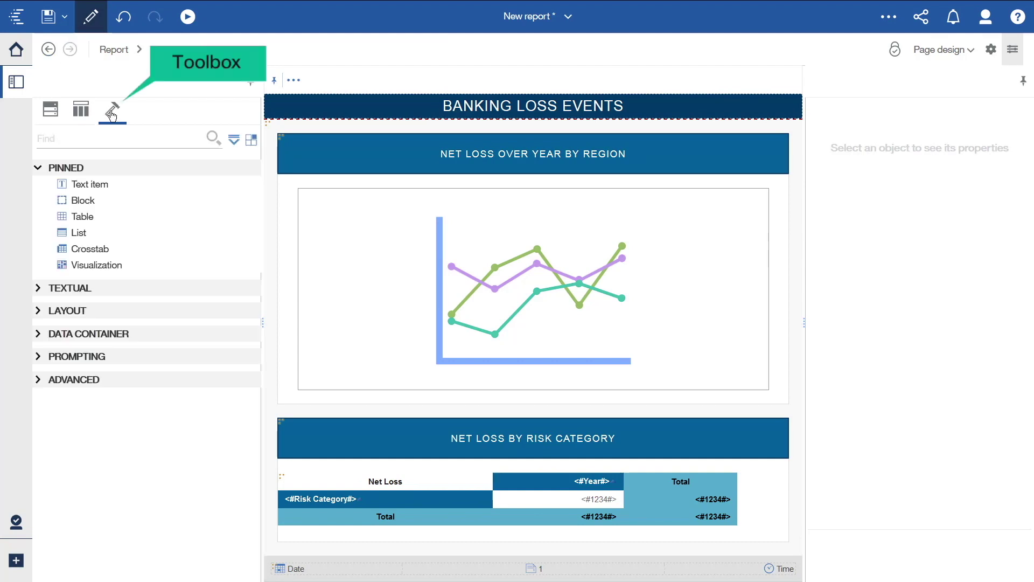
{"action": "left_click", "coordinate": [38, 289]}
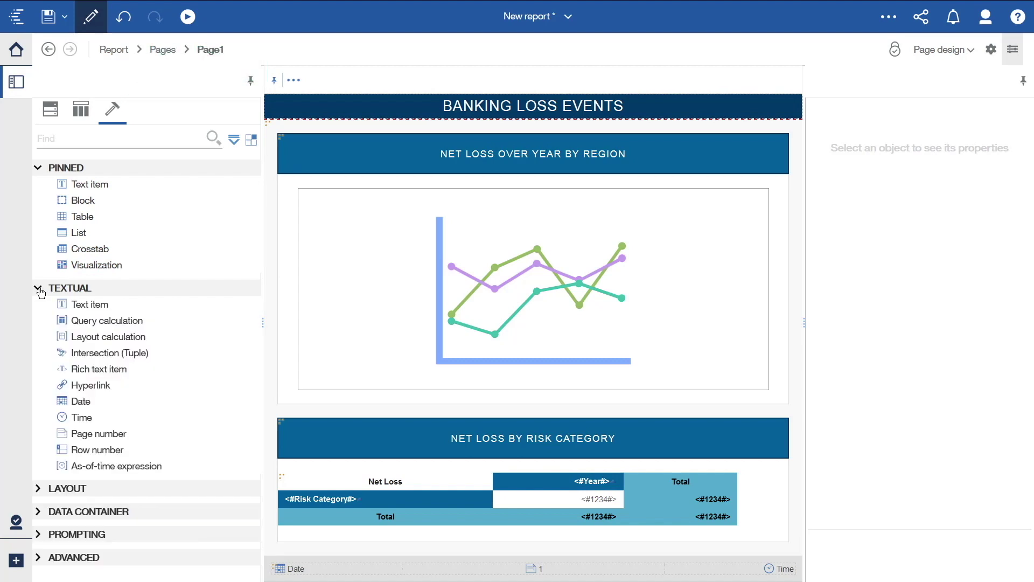
{"action": "left_click", "coordinate": [40, 488]}
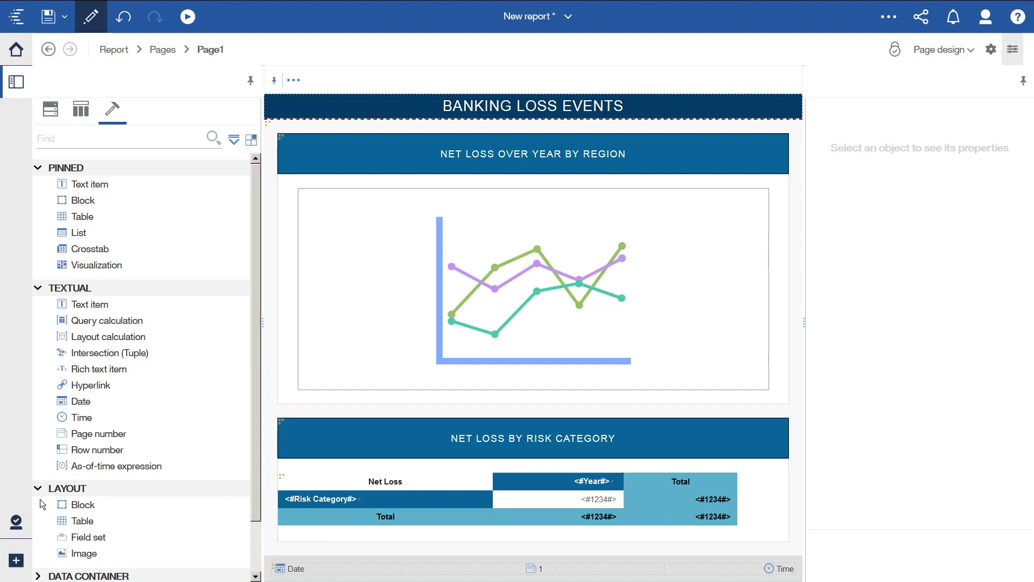
{"action": "left_click", "coordinate": [112, 50]}
Step: Open Query1 from the report's Queries page
{"action": "left_click", "coordinate": [130, 147]}
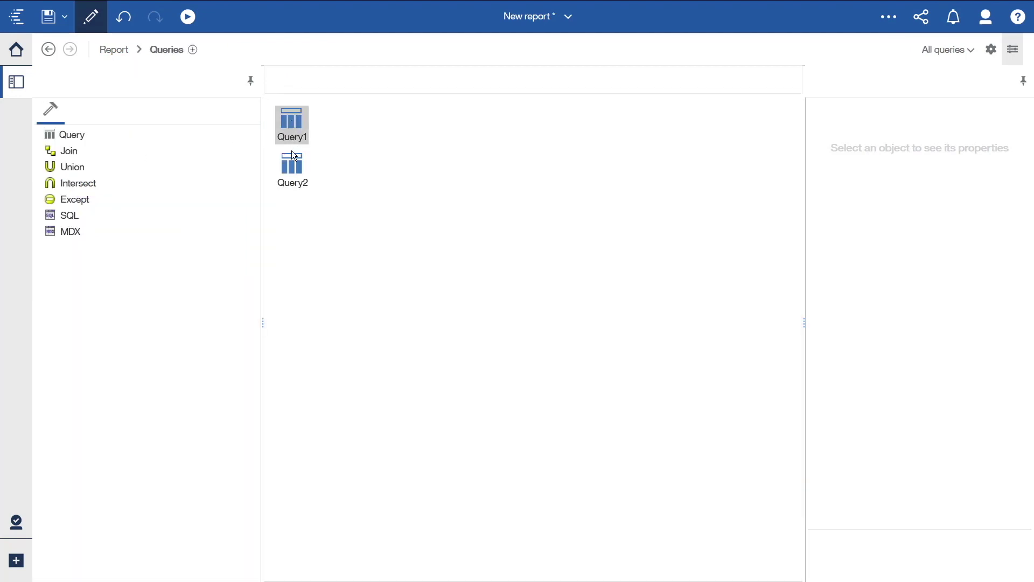
{"action": "double_click", "coordinate": [294, 119]}
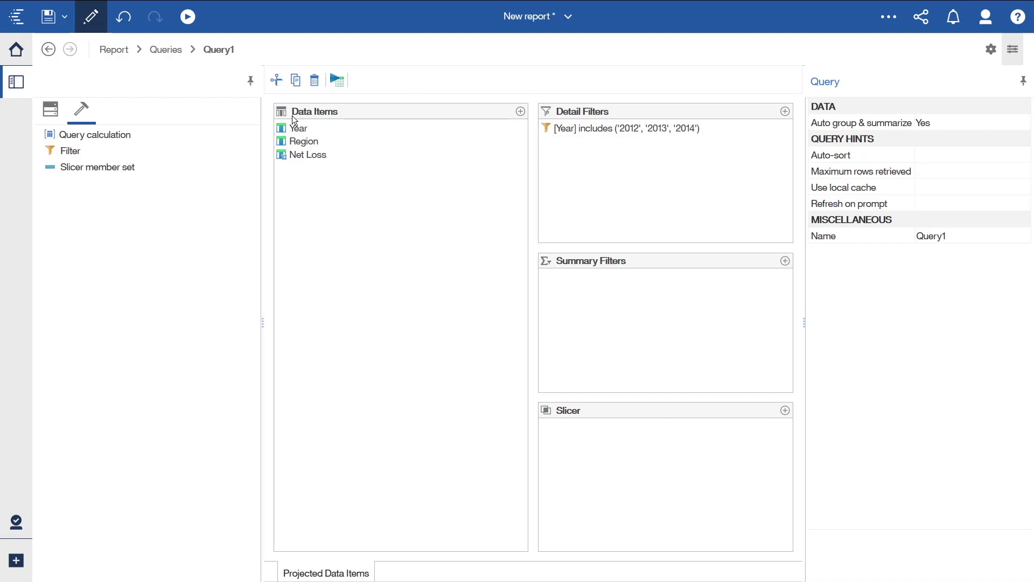
Step: Show the Save dropdown with Save as and the Convert options
{"action": "left_click", "coordinate": [64, 17]}
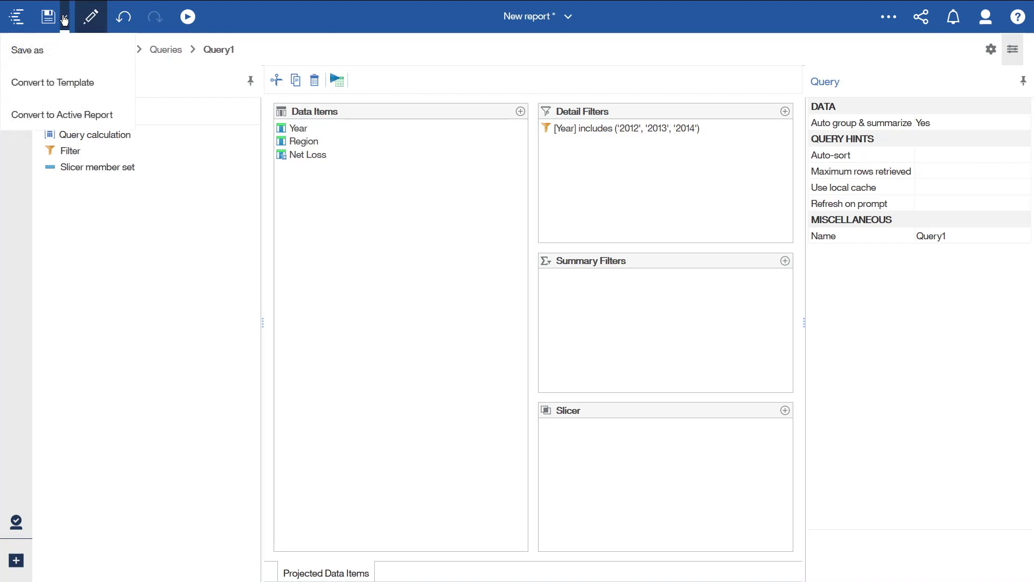